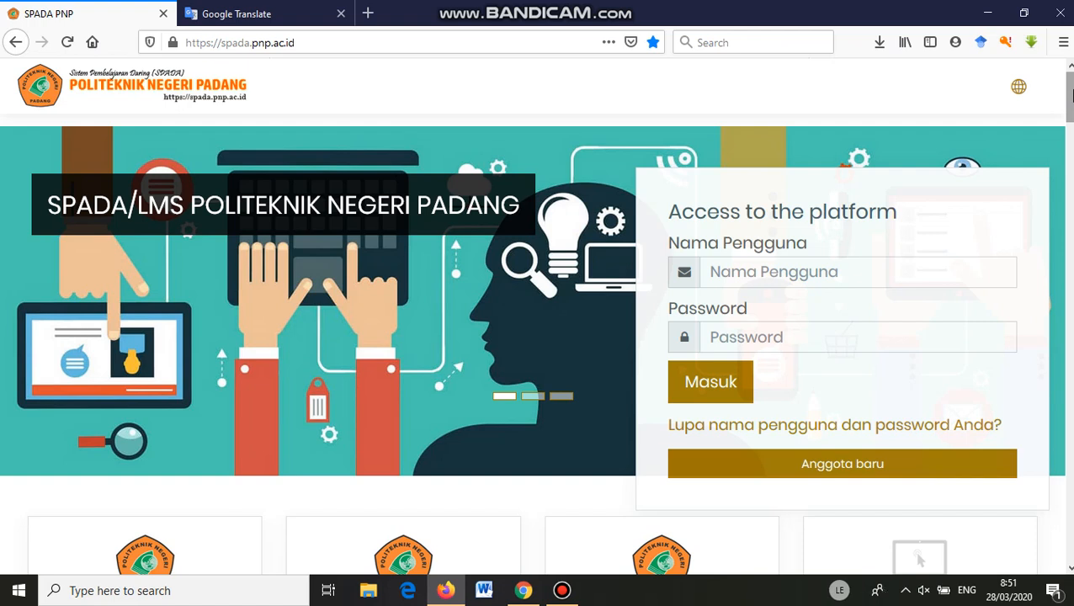
- Log in to the SPADA platform with the lecturer's saved username and password
click(778, 271)
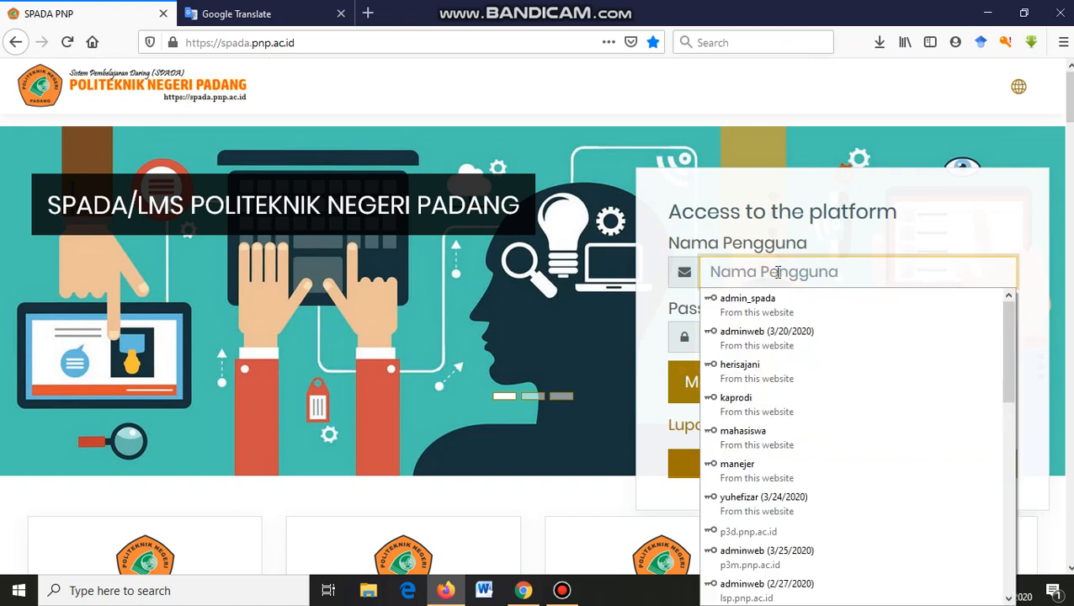
text(yu)
key(Down)
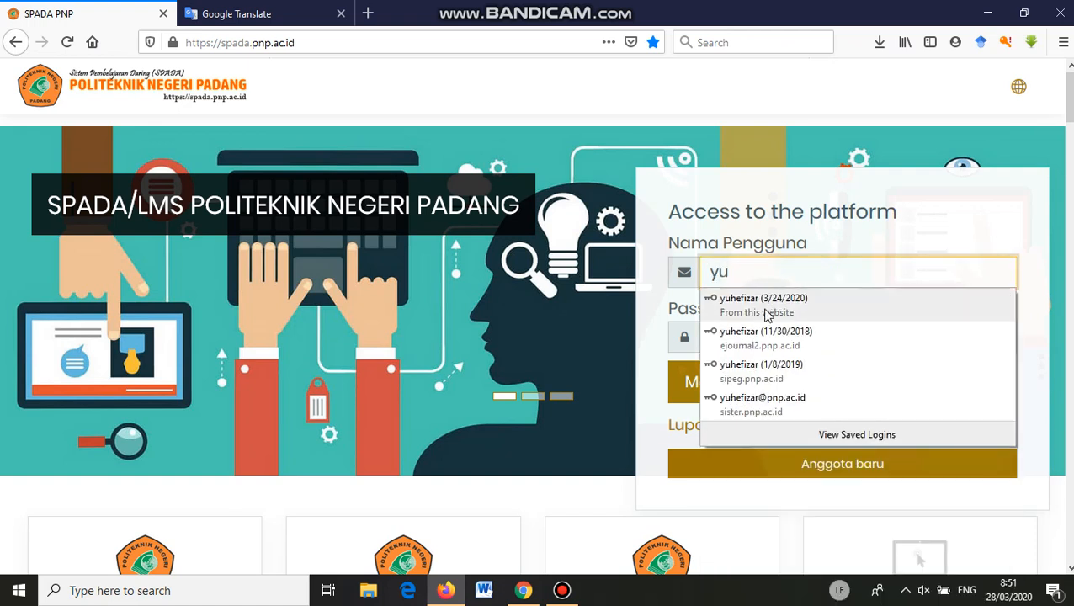
key(Return)
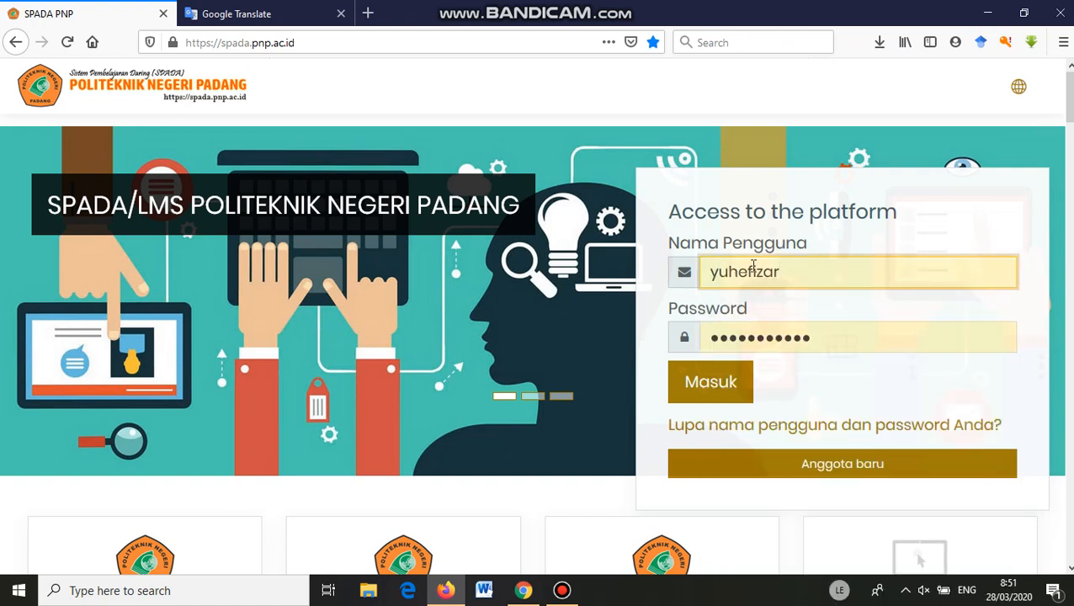
click(716, 386)
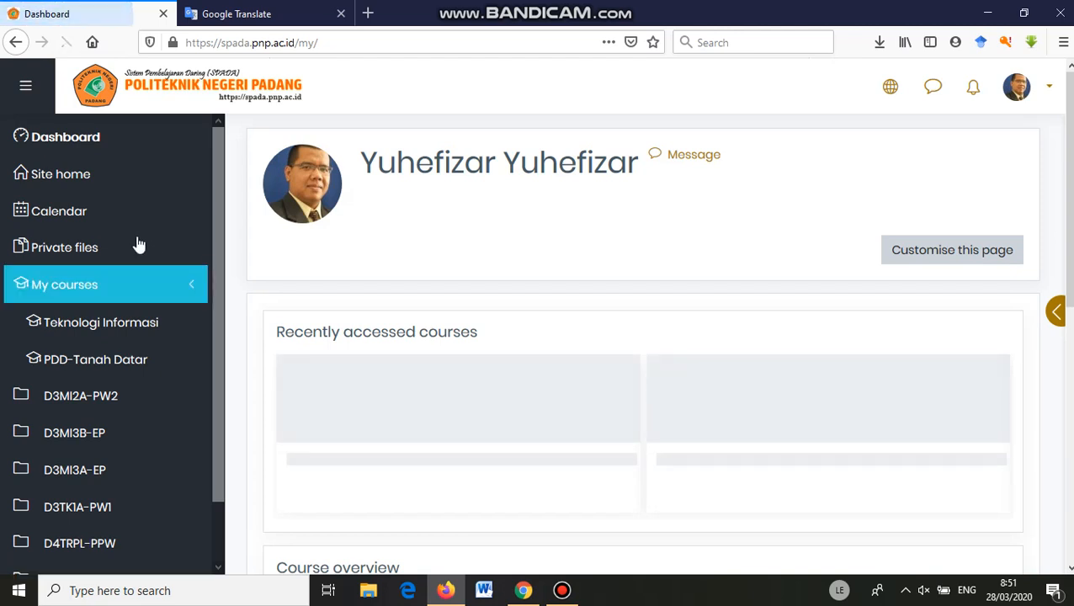
- Open the D3MI2A-PW2 course and look through its weekly sections
scroll(147, 263, down, 1)
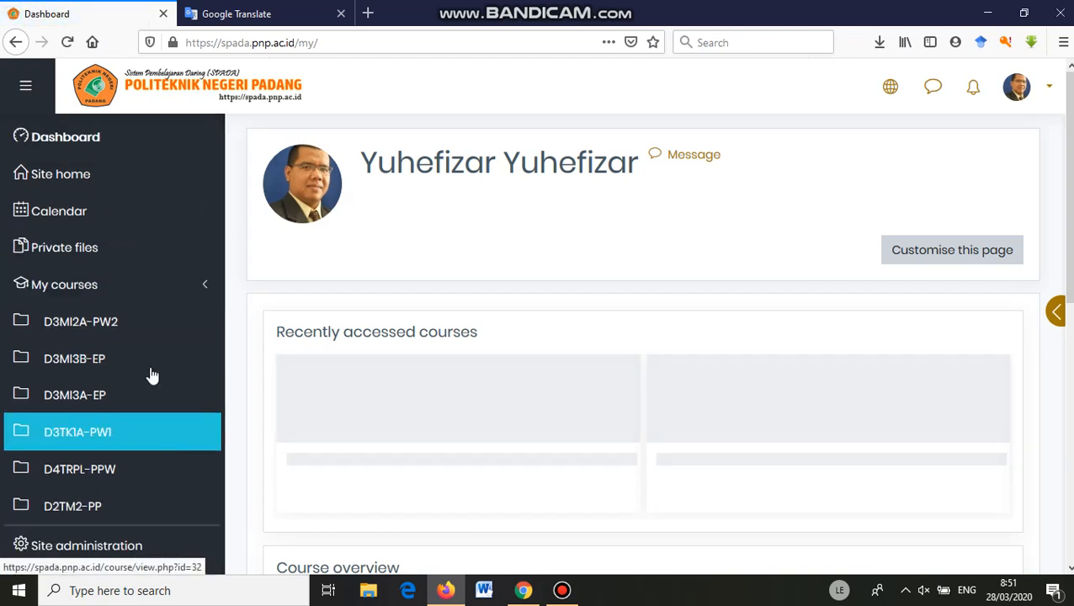
click(98, 328)
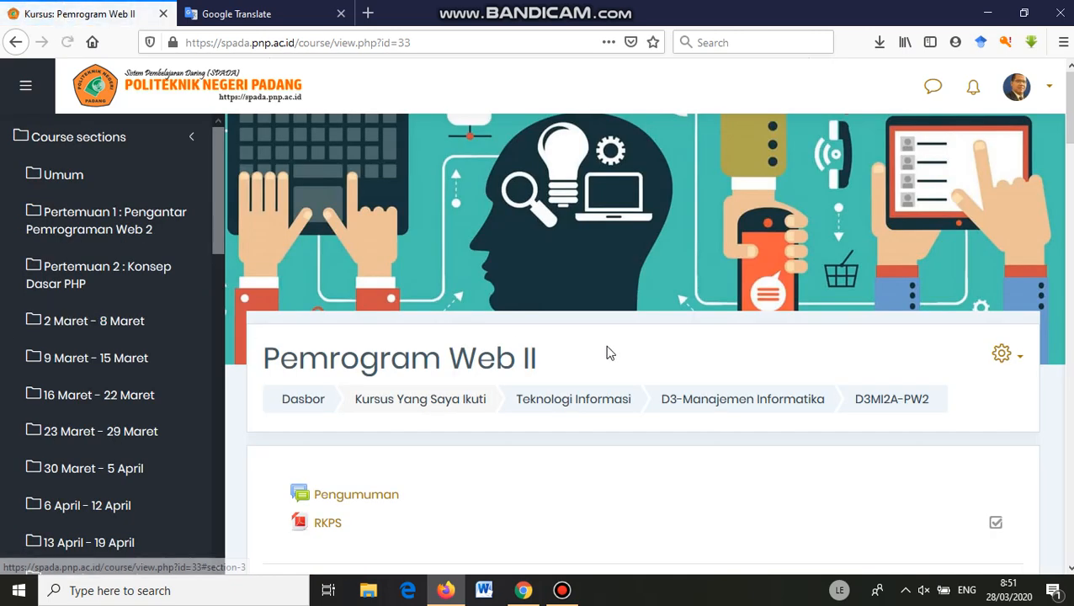
scroll(610, 352, down, 3)
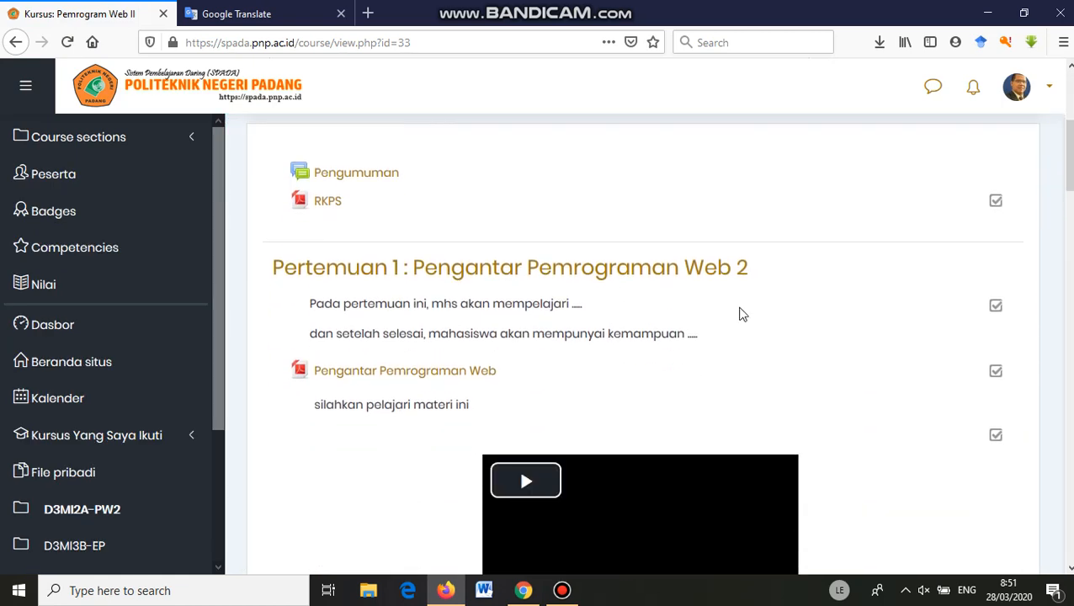
scroll(741, 314, down, 10)
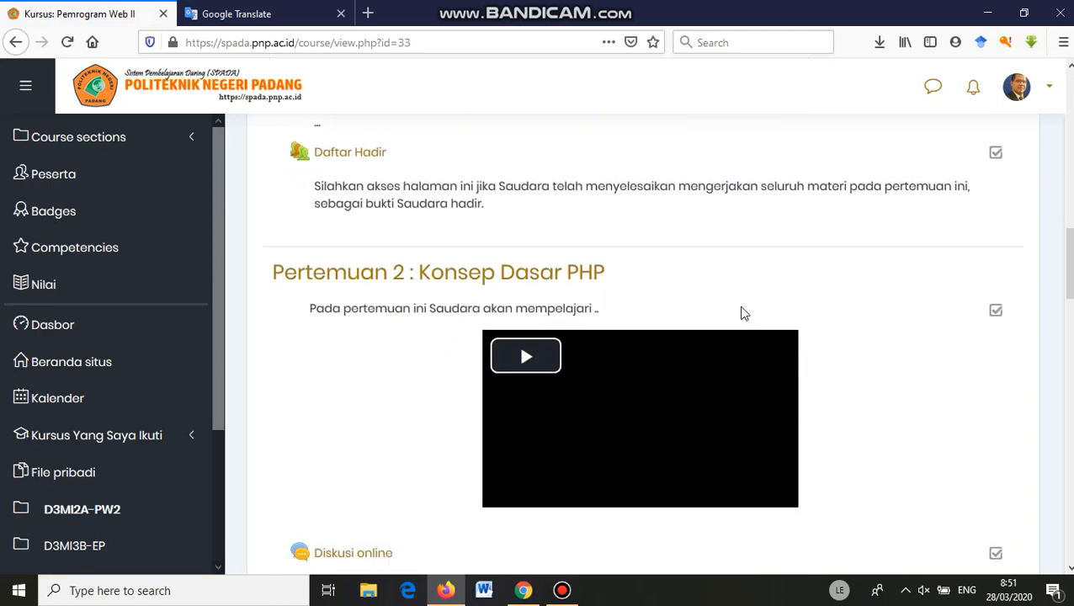
scroll(744, 313, down, 6)
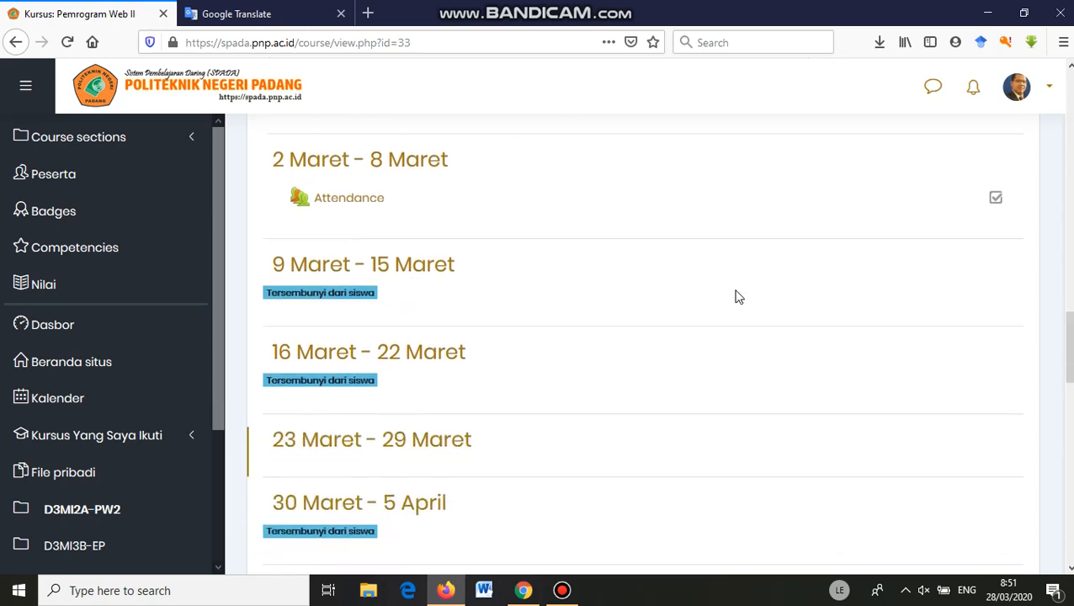
scroll(505, 345, down, 1)
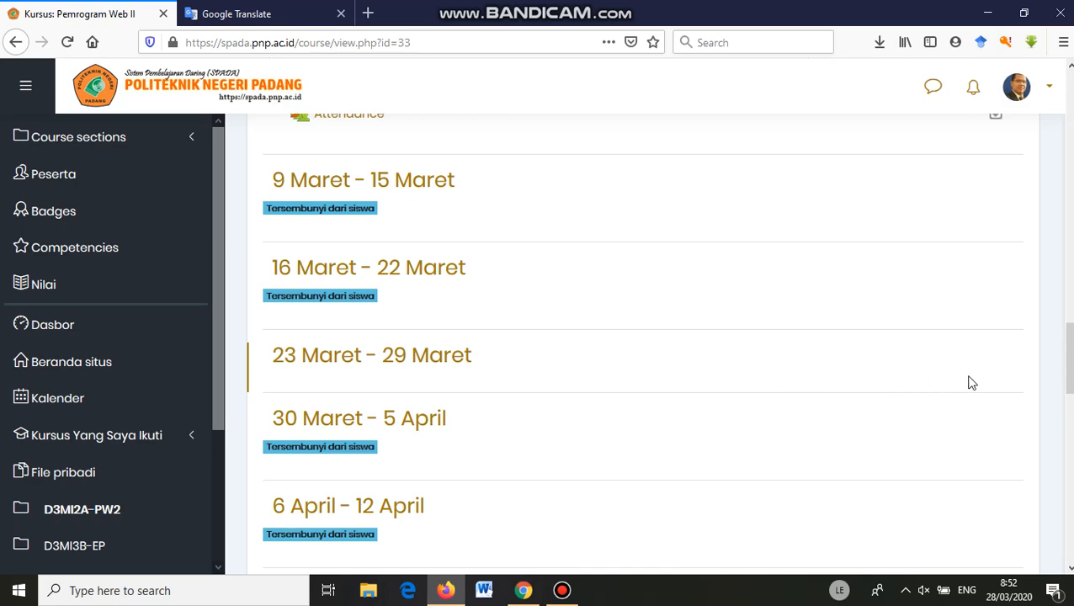
- Turn on editing mode for the Pemrogram Web II course
scroll(972, 383, up, 15)
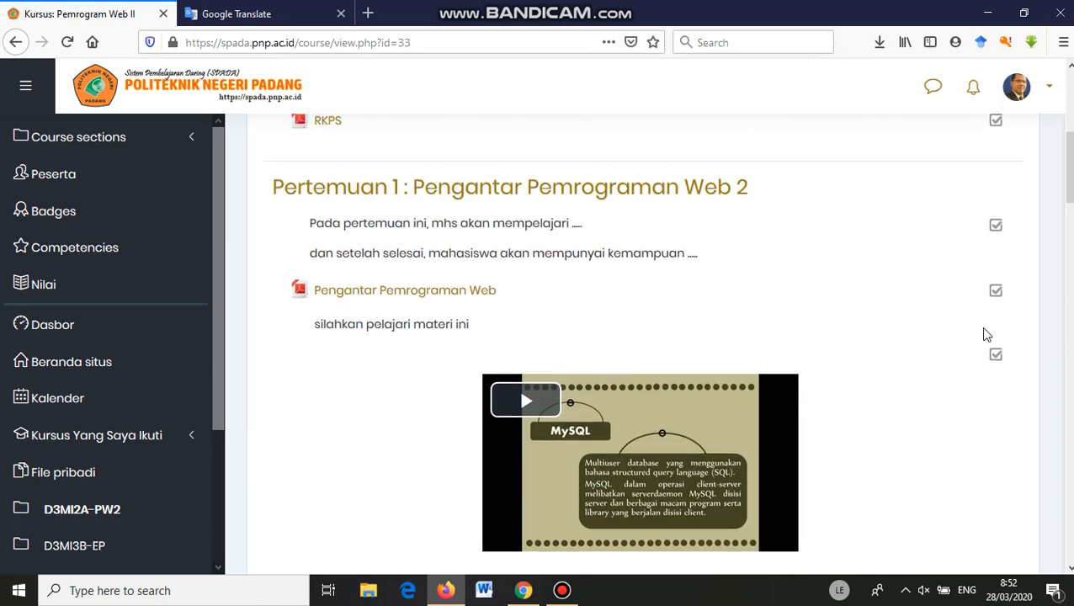
scroll(987, 334, up, 5)
click(1019, 361)
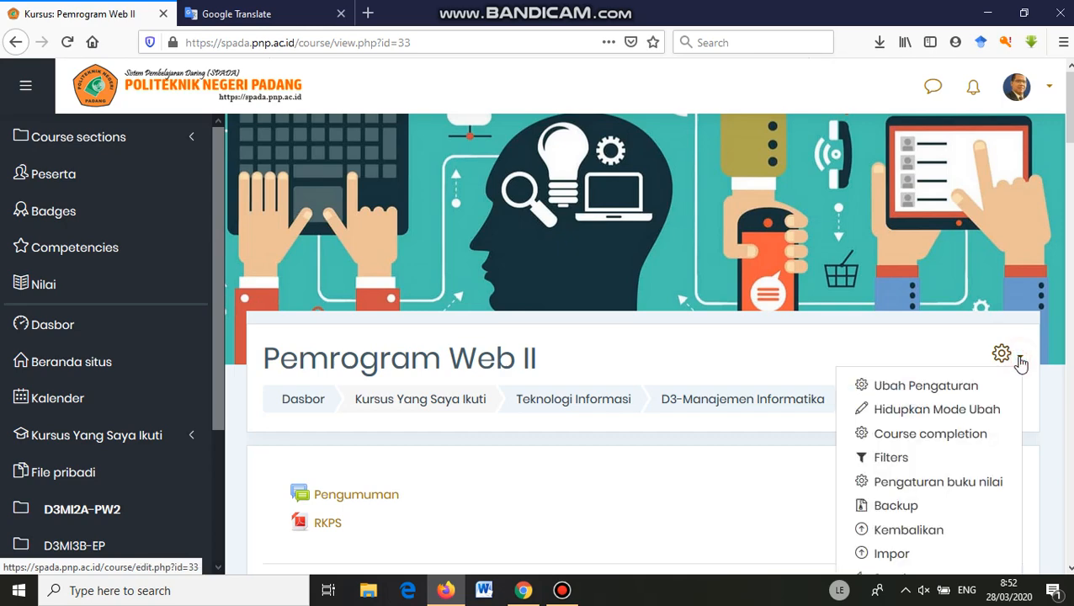
click(926, 410)
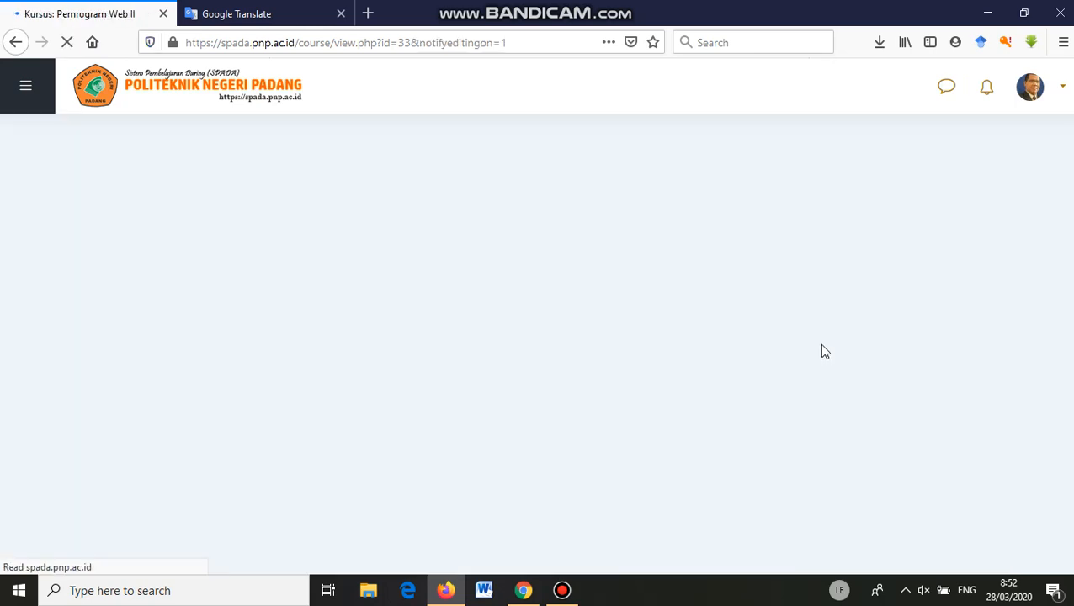
- Add a new Attendance activity to the 23 Maret - 29 Maret section
scroll(751, 315, down, 5)
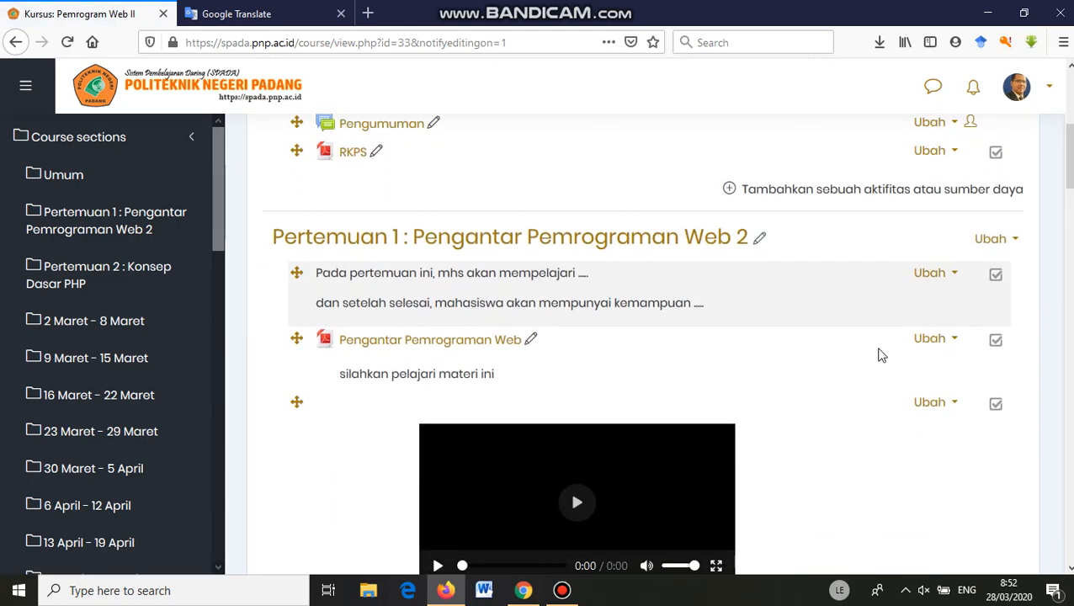
scroll(842, 337, down, 5)
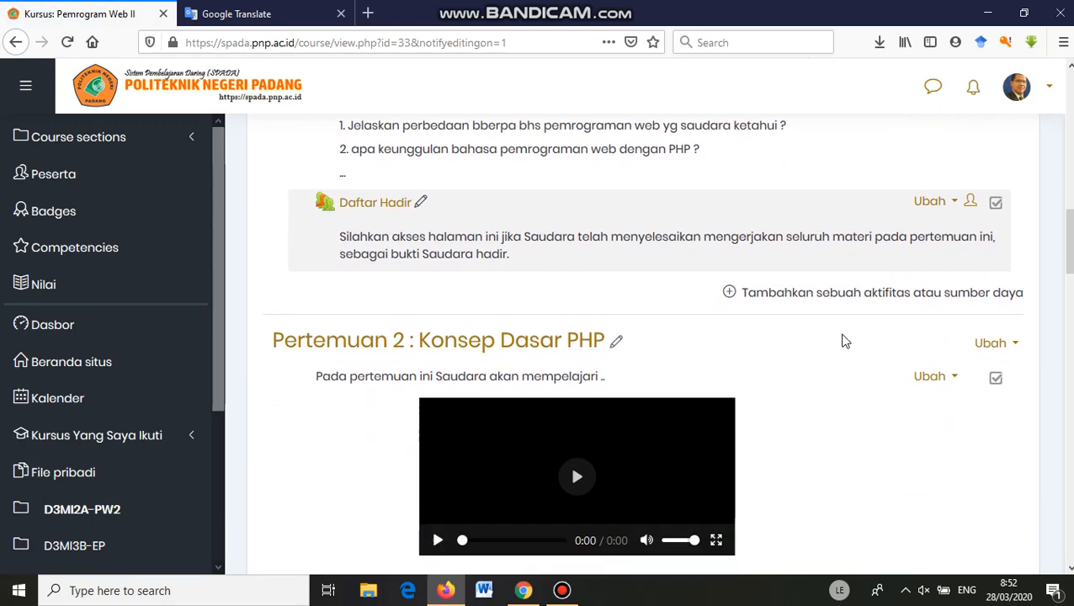
scroll(583, 343, down, 5)
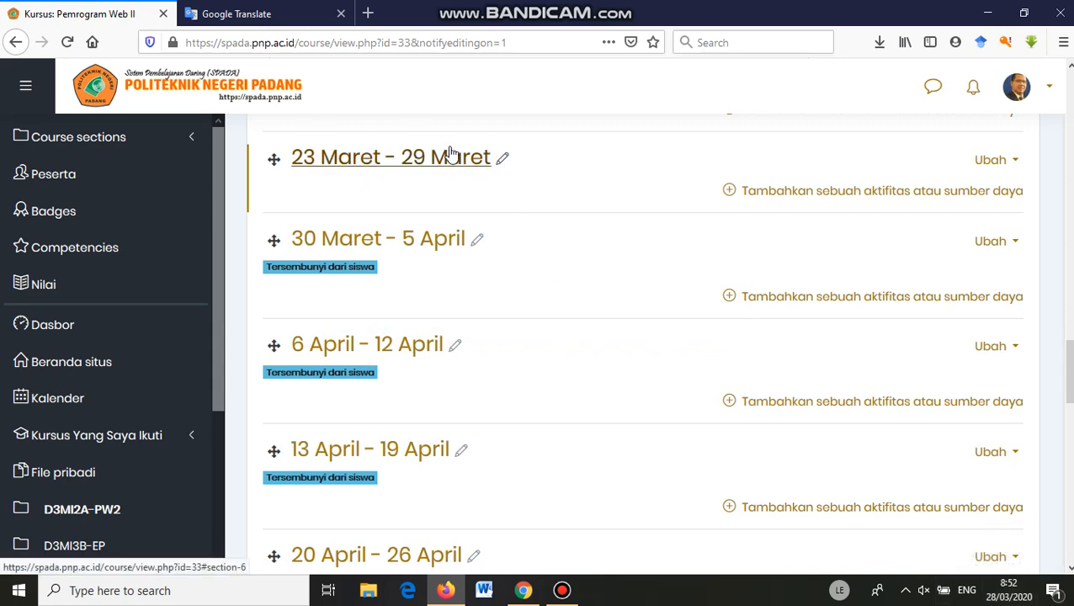
click(796, 192)
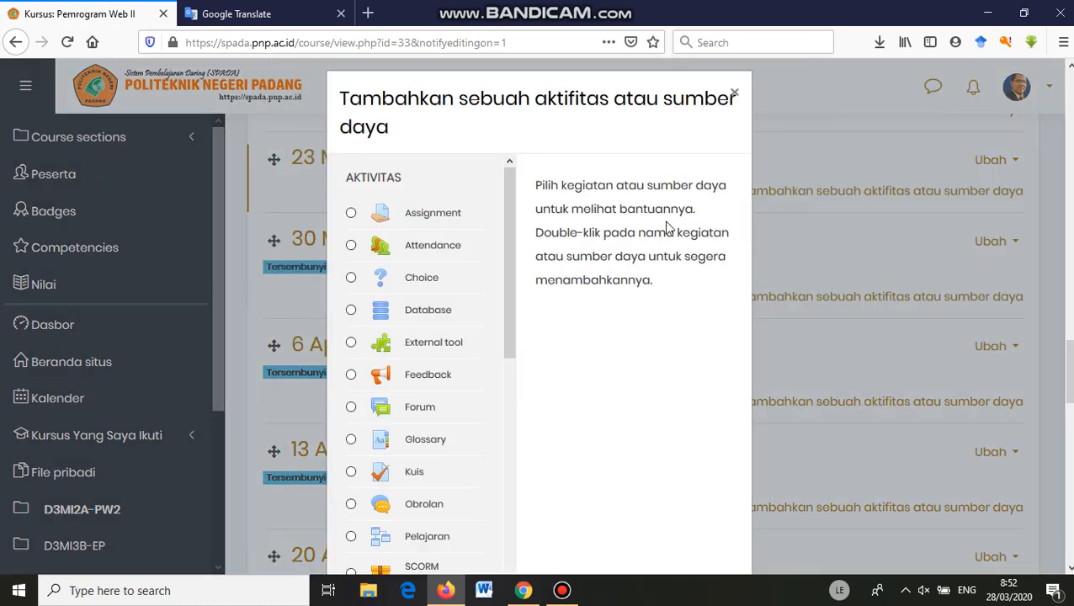
click(427, 253)
scroll(689, 257, down, 3)
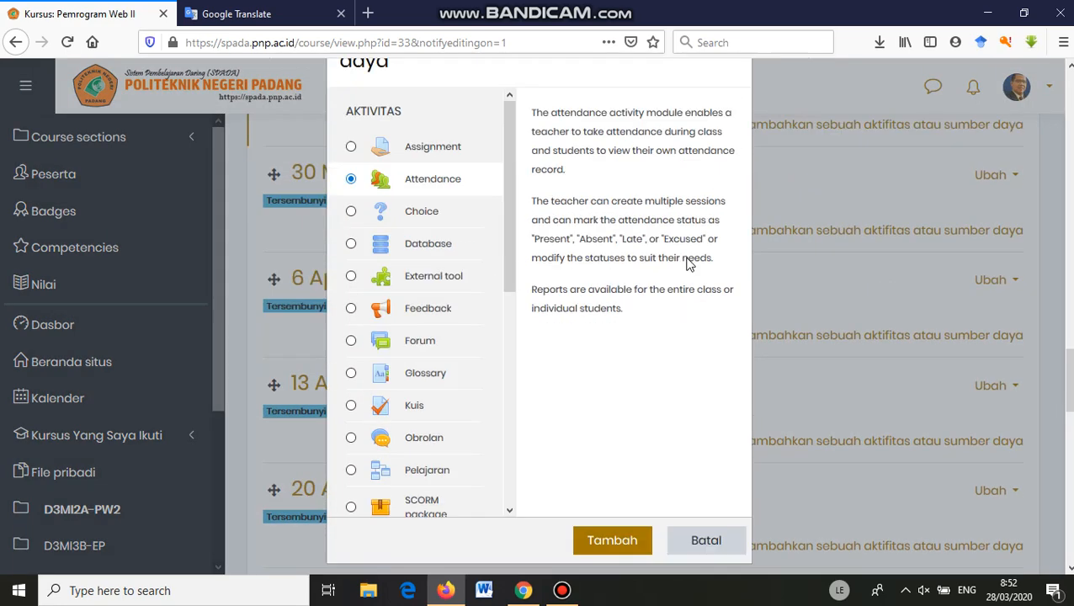
click(615, 286)
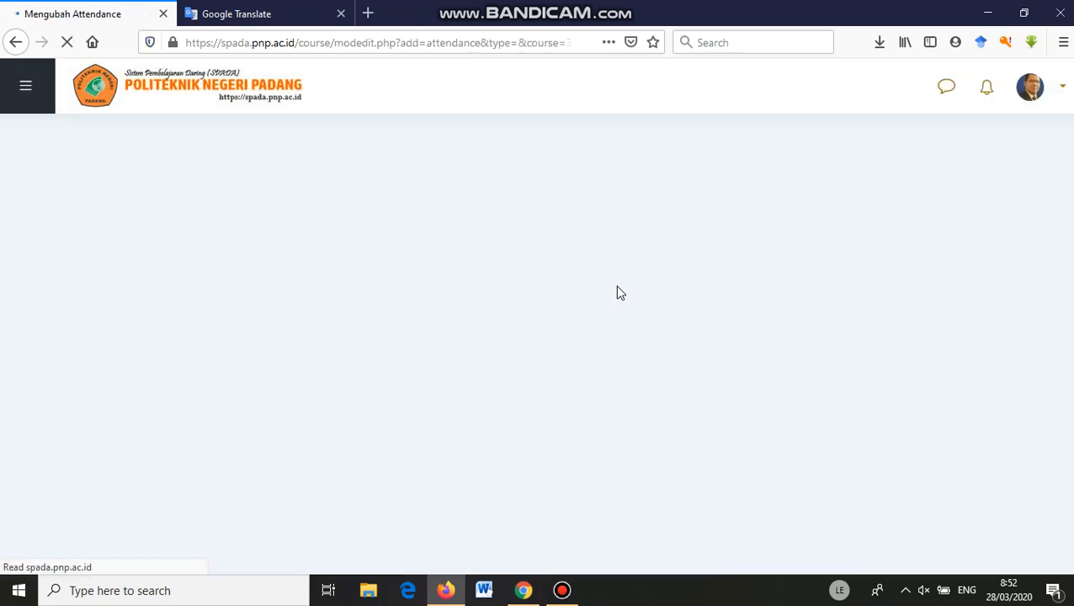
- Name the new attendance activity "Isi Absensi"
scroll(567, 379, down, 2)
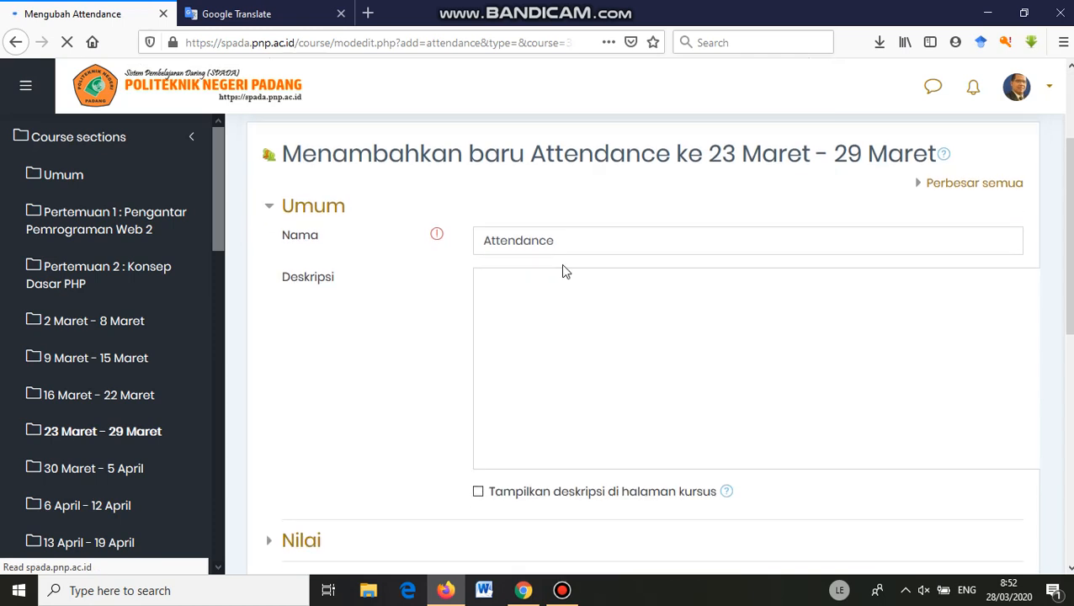
click(564, 243)
drag(549, 241, 455, 240)
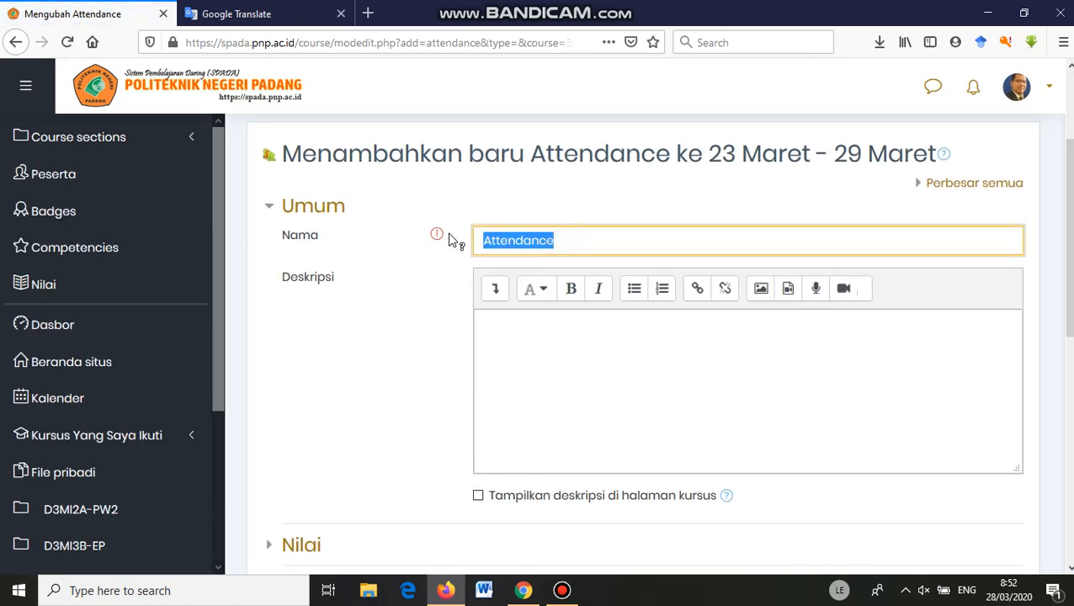
text(Isi Absensi)
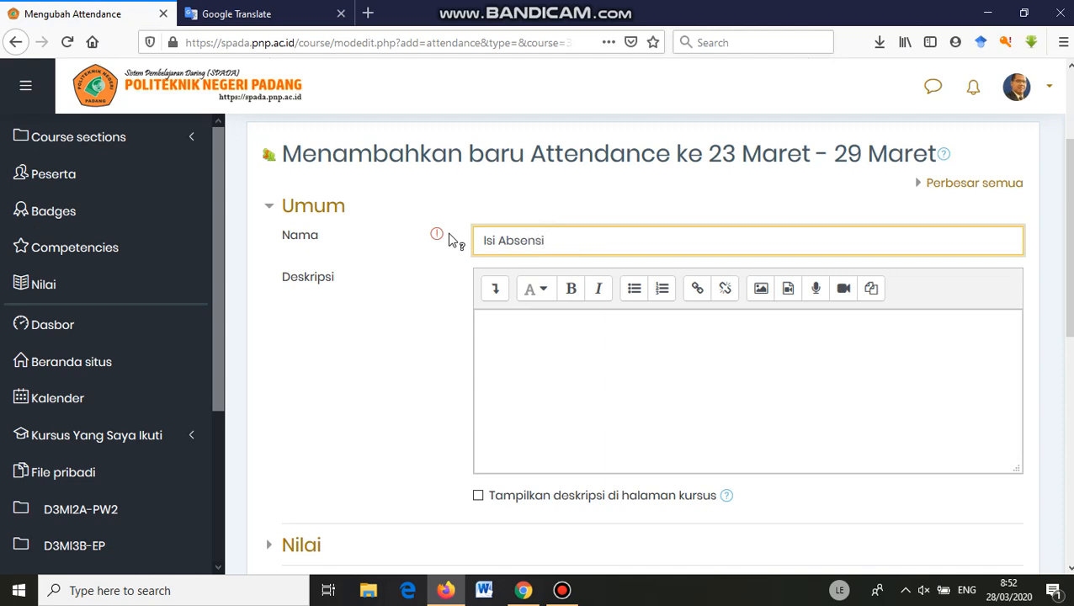
- Enter "Kelas MI2A" as the attendance description and have it displayed on the course page
scroll(526, 288, down, 1)
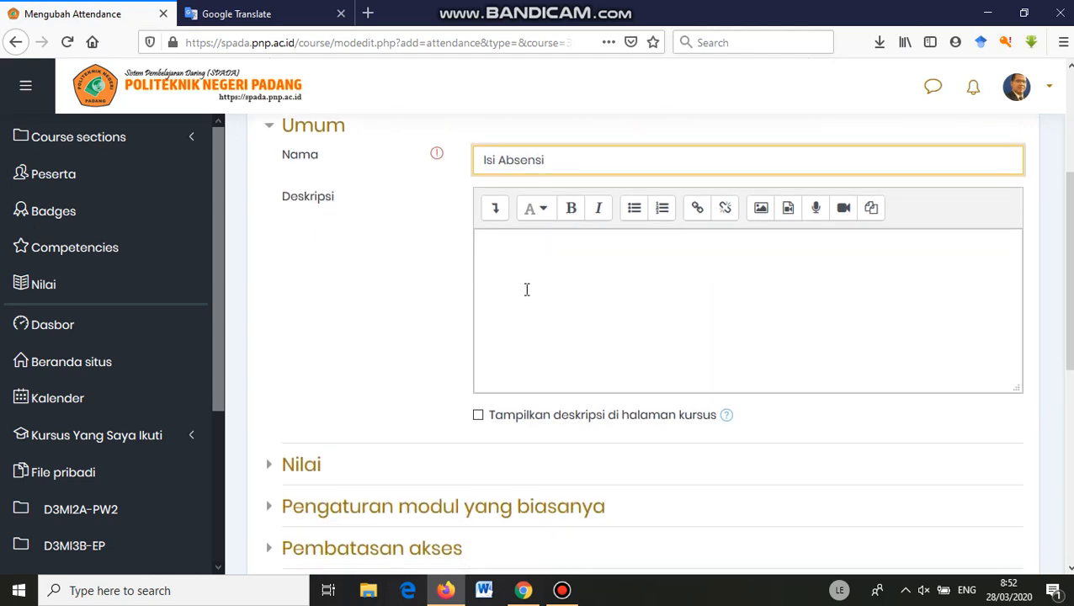
scroll(523, 270, up, 1)
click(515, 334)
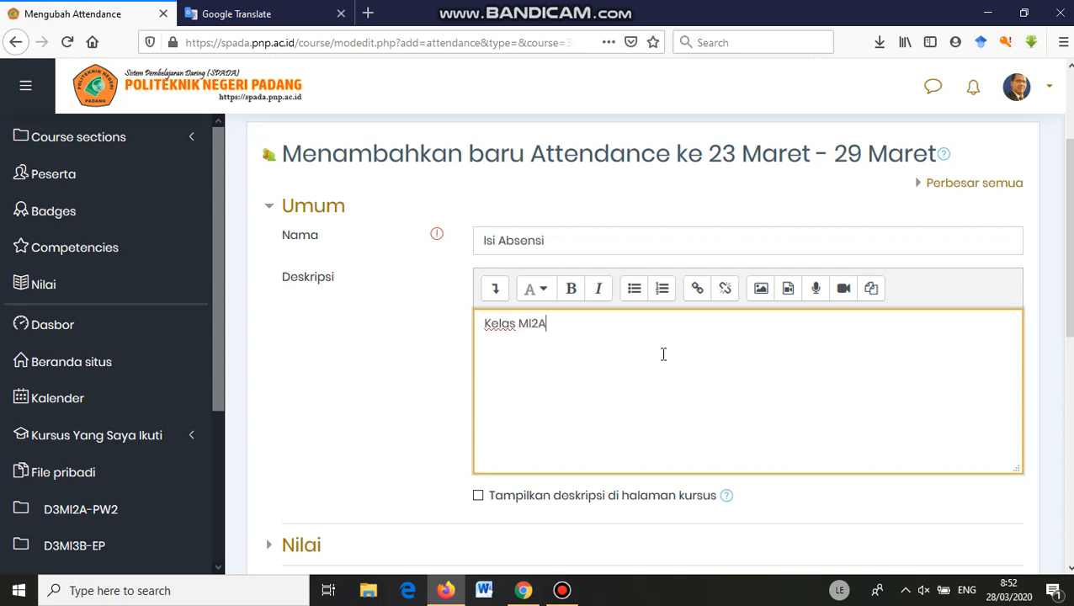
scroll(631, 327, down, 4)
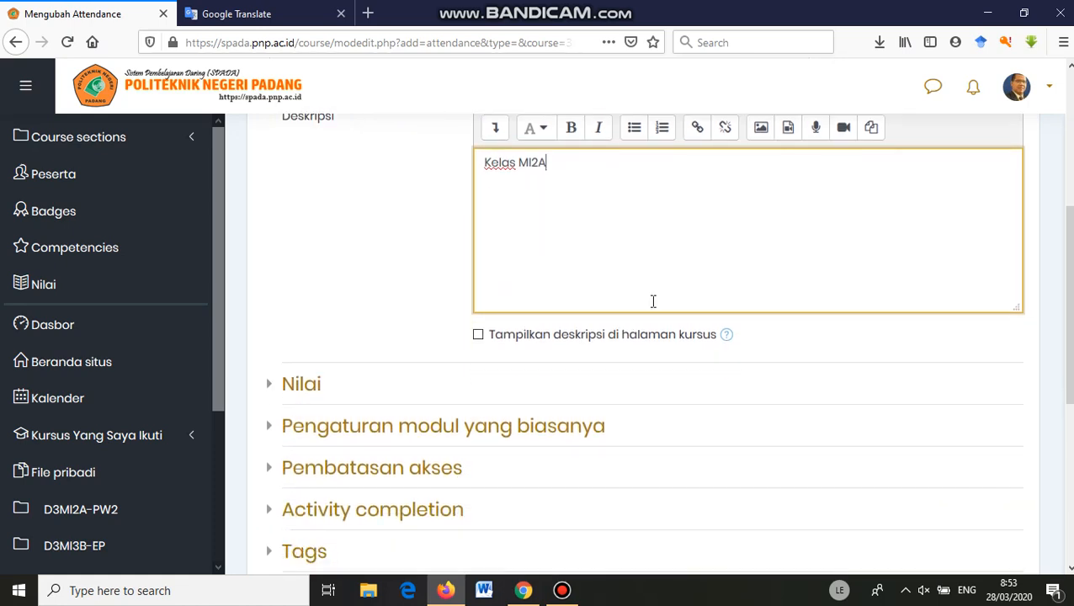
scroll(535, 372, down, 3)
scroll(513, 269, up, 3)
click(478, 334)
- Check the attendance activity's grade settings, and save the activity and display it
scroll(337, 315, down, 2)
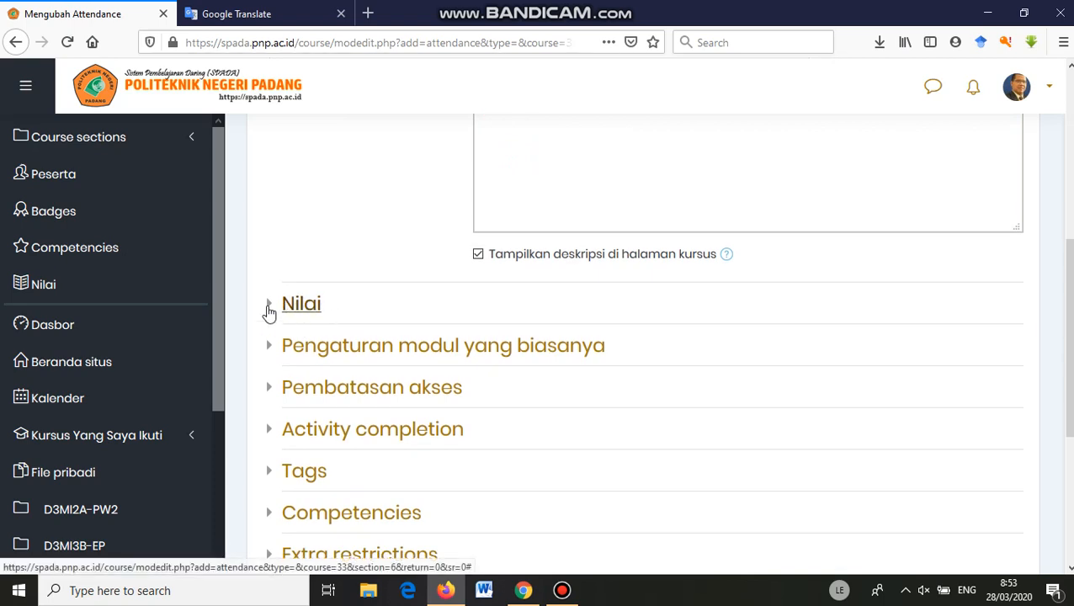
click(273, 308)
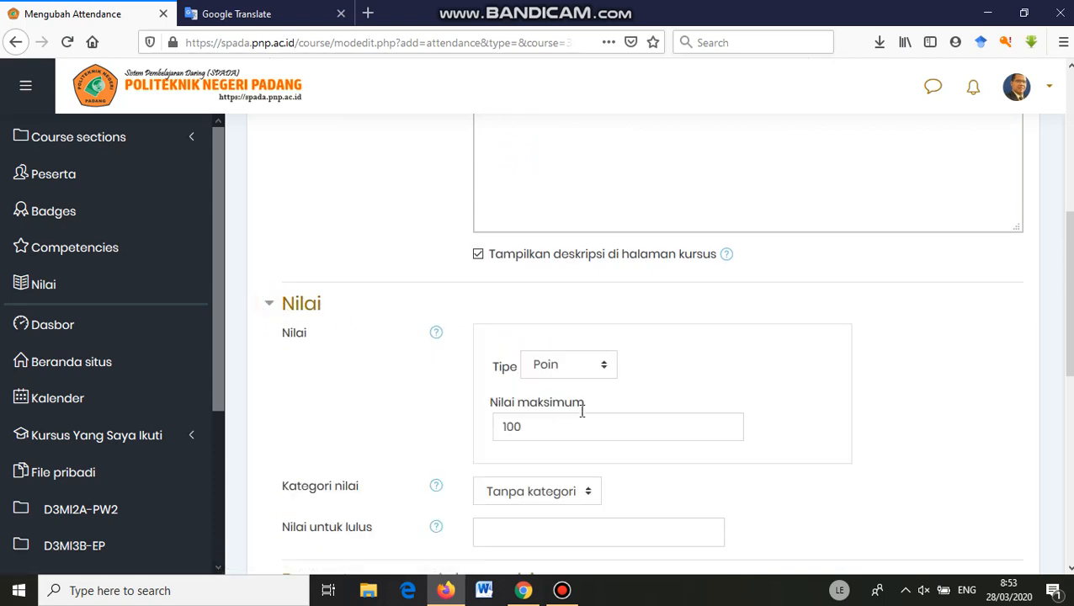
click(266, 305)
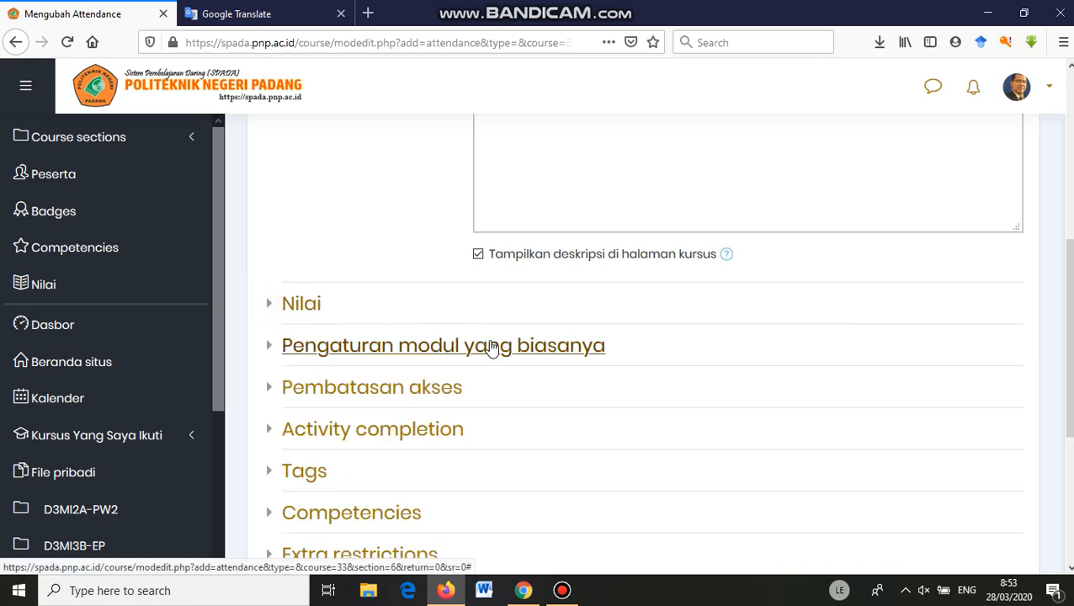
scroll(428, 334, down, 2)
scroll(427, 334, down, 4)
click(594, 364)
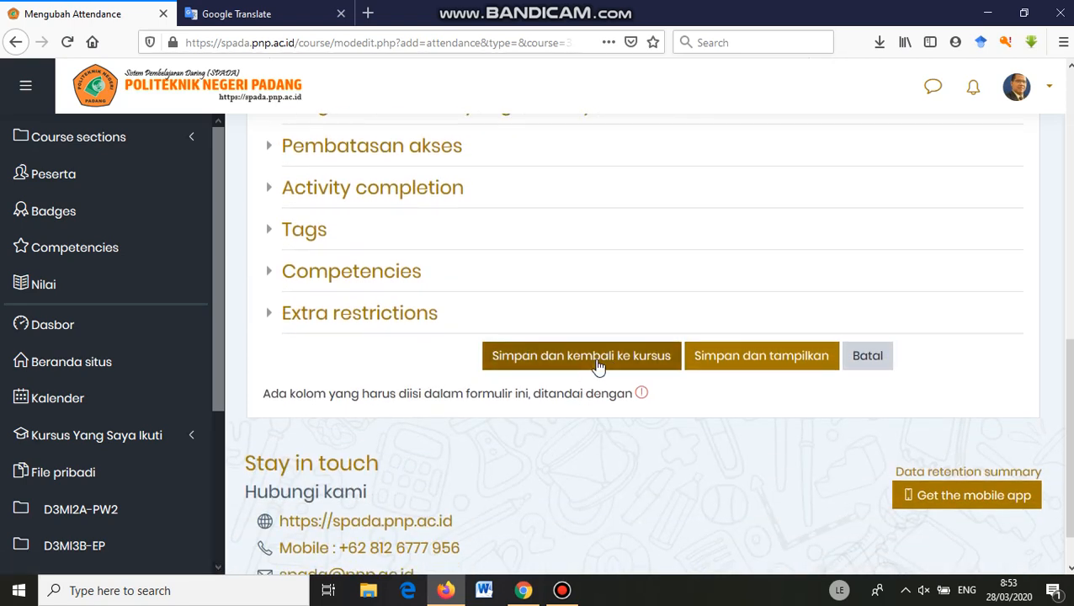
click(738, 359)
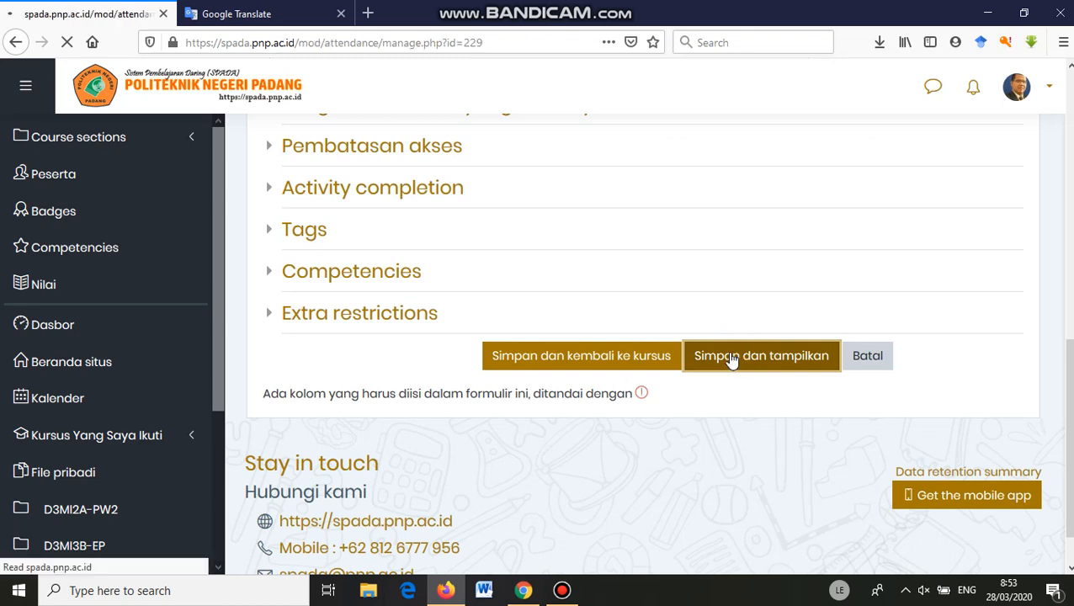
- Return to the D3MI2A-PW2 course page and check the Isi Absensi entry in the 23 Maret - 29 Maret section
scroll(522, 352, down, 2)
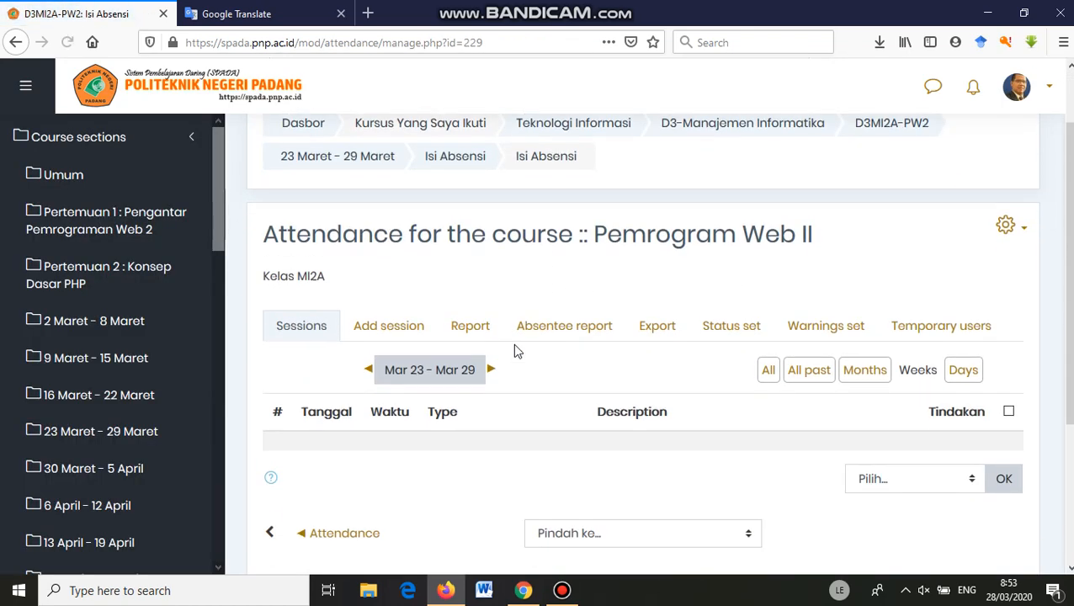
scroll(480, 362, down, 4)
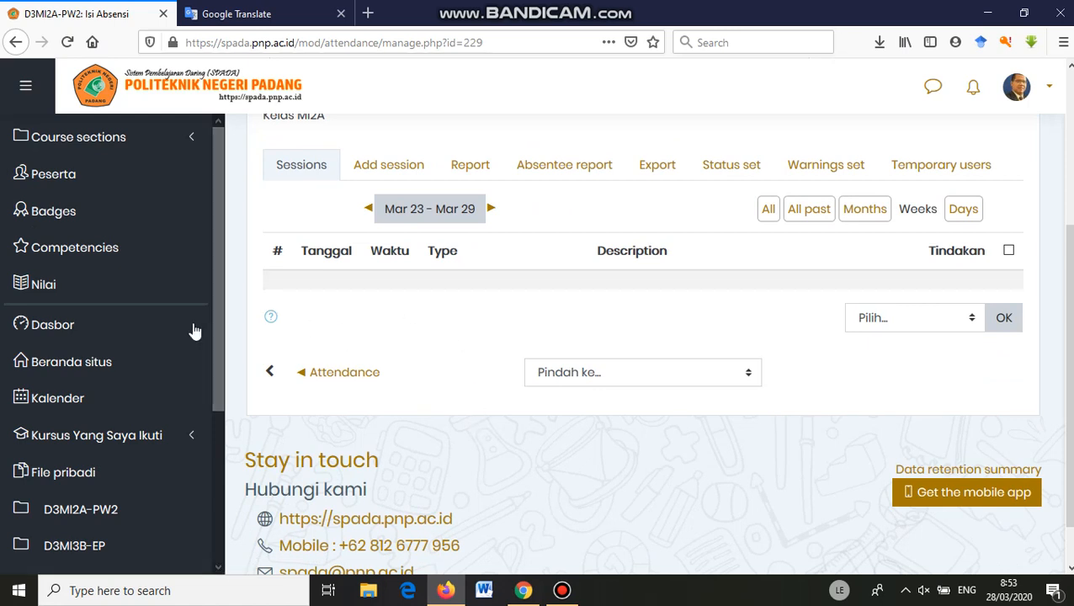
scroll(168, 328, down, 5)
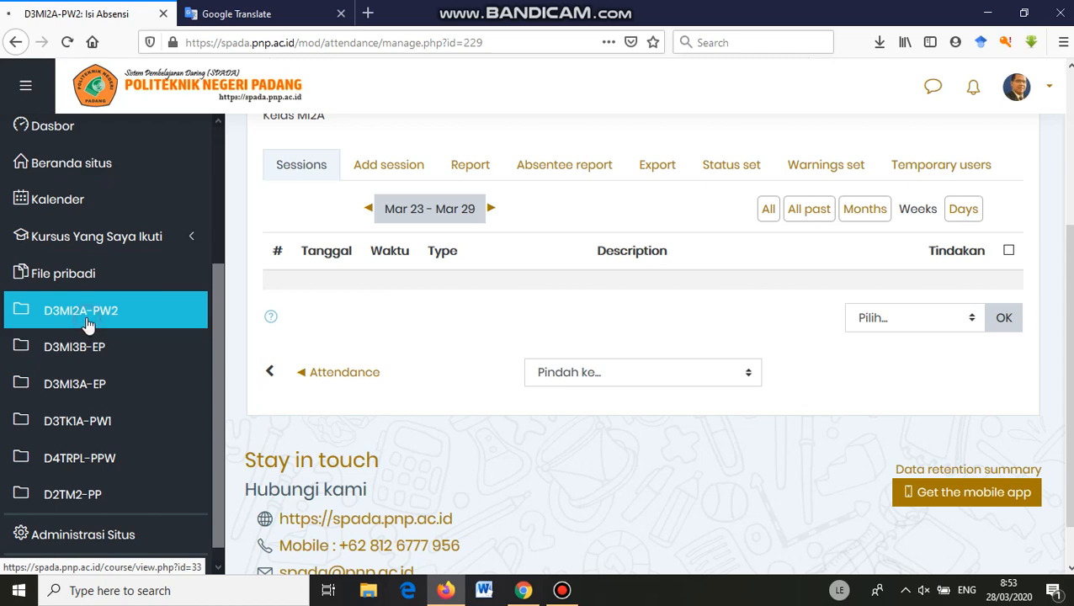
click(88, 325)
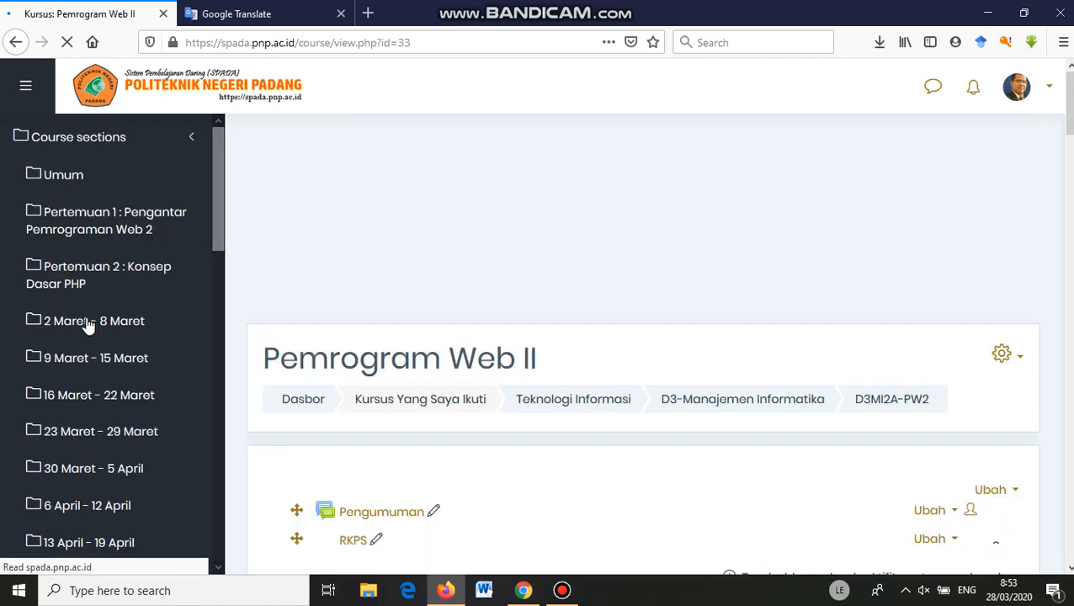
scroll(571, 490, down, 3)
scroll(571, 489, down, 10)
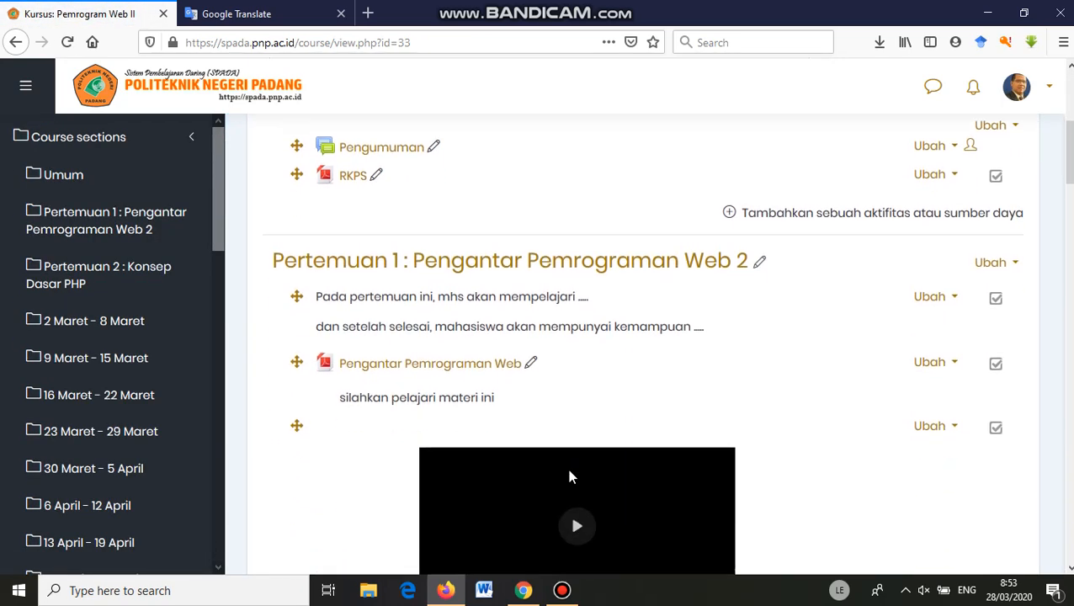
scroll(569, 475, up, 1)
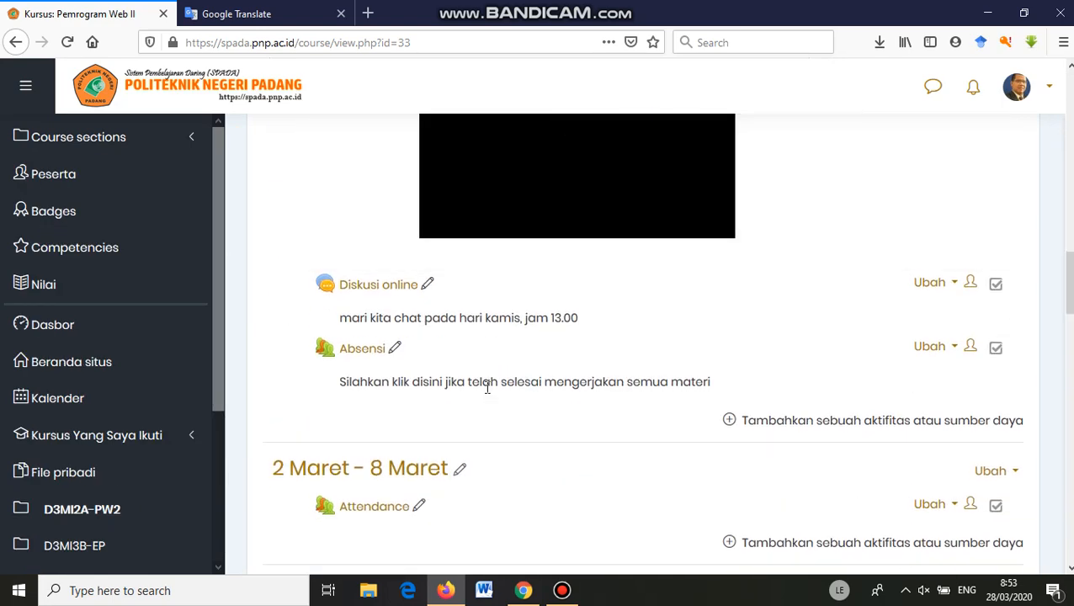
scroll(421, 403, down, 3)
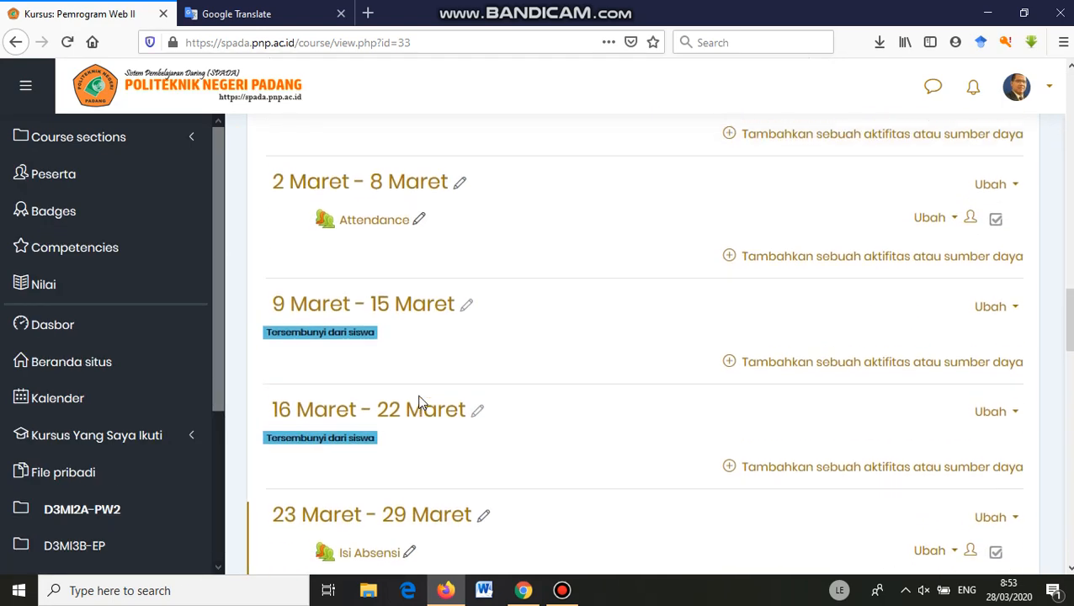
scroll(419, 402, up, 1)
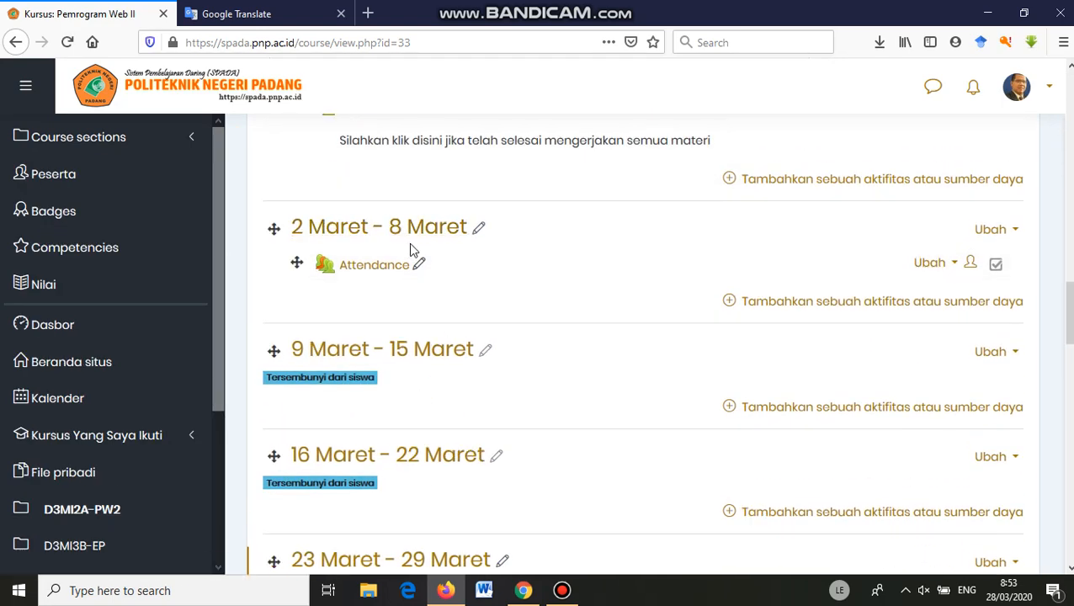
scroll(411, 254, down, 5)
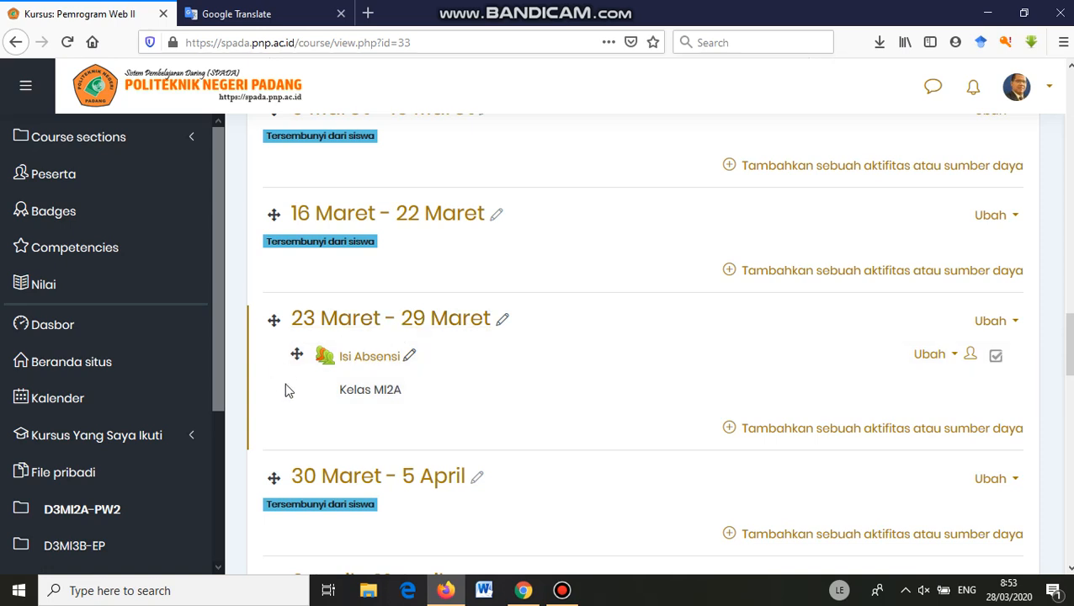
- Open the Isi Absensi activity and start adding a new attendance session
click(368, 359)
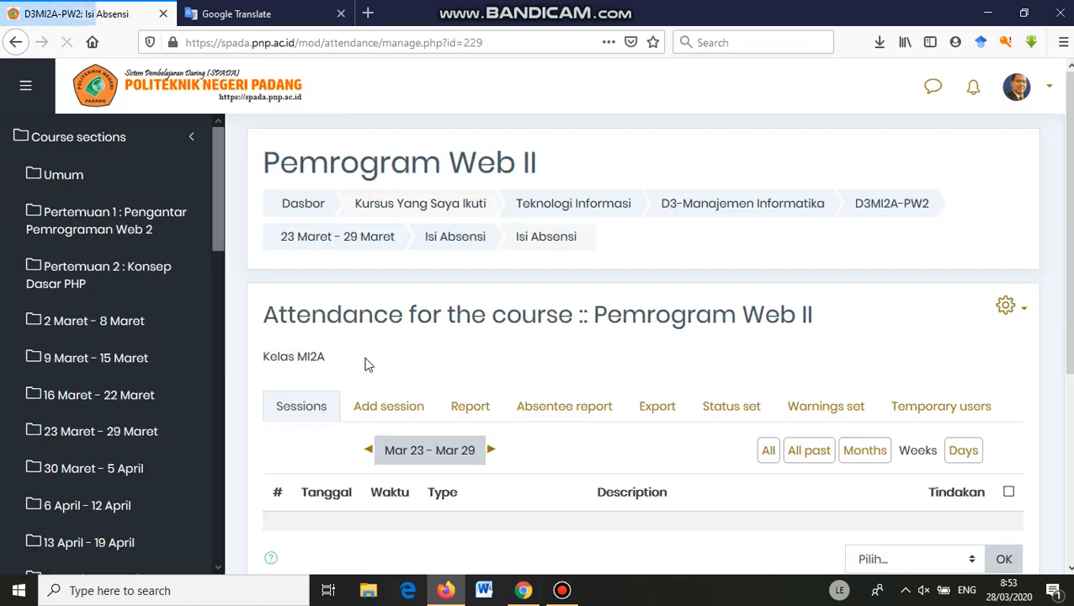
scroll(379, 367, down, 2)
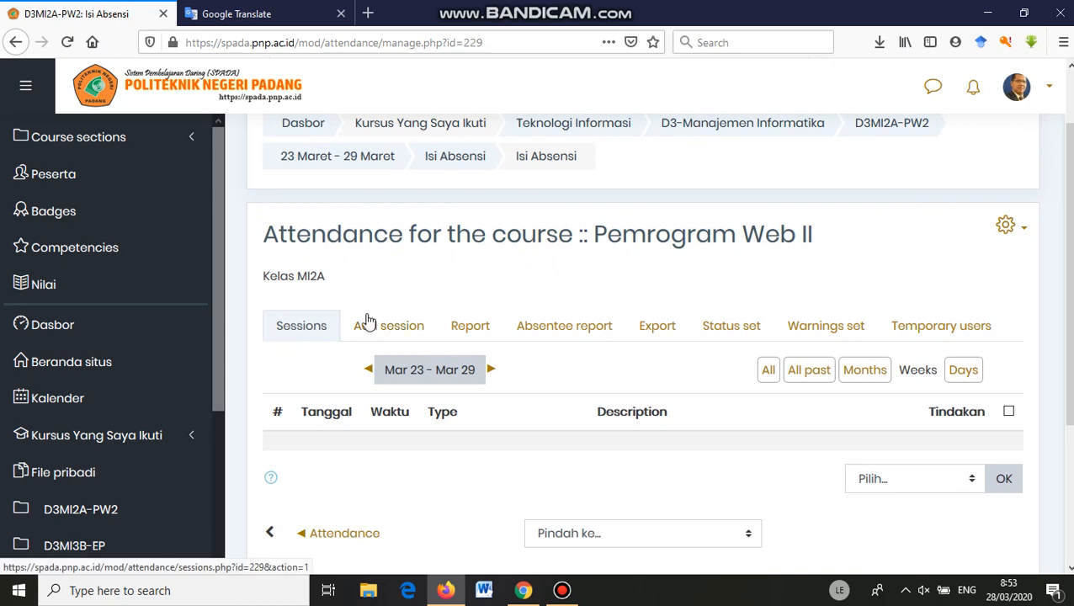
click(386, 330)
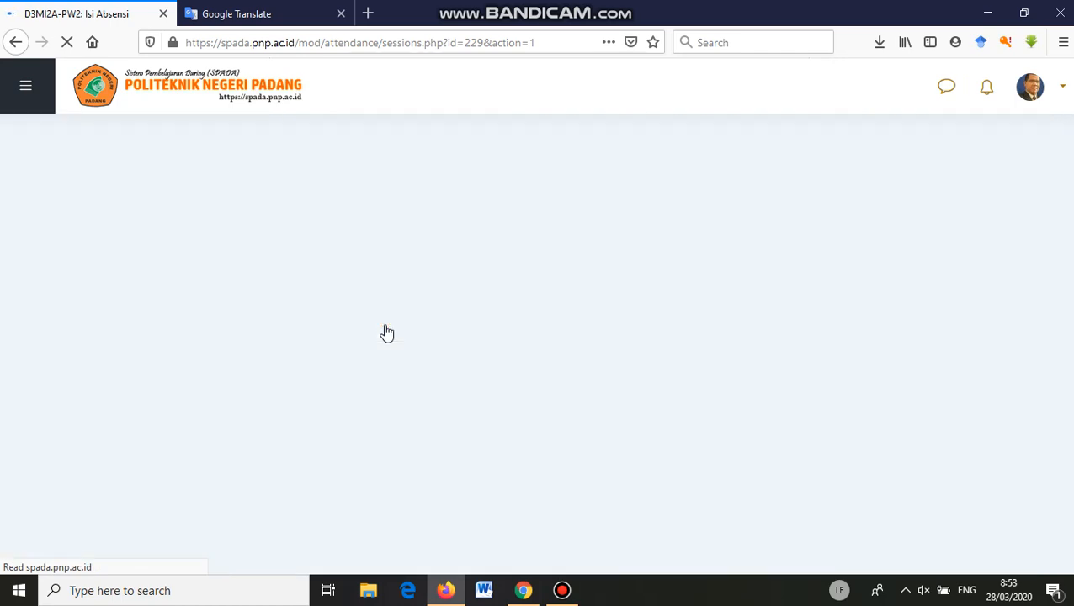
scroll(538, 357, down, 2)
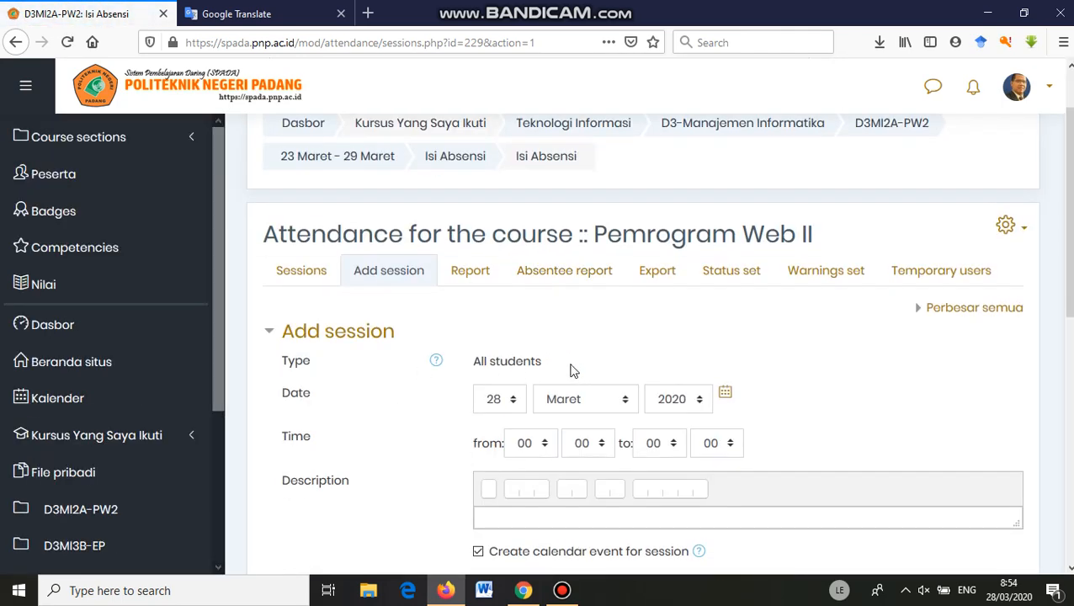
scroll(573, 233, down, 2)
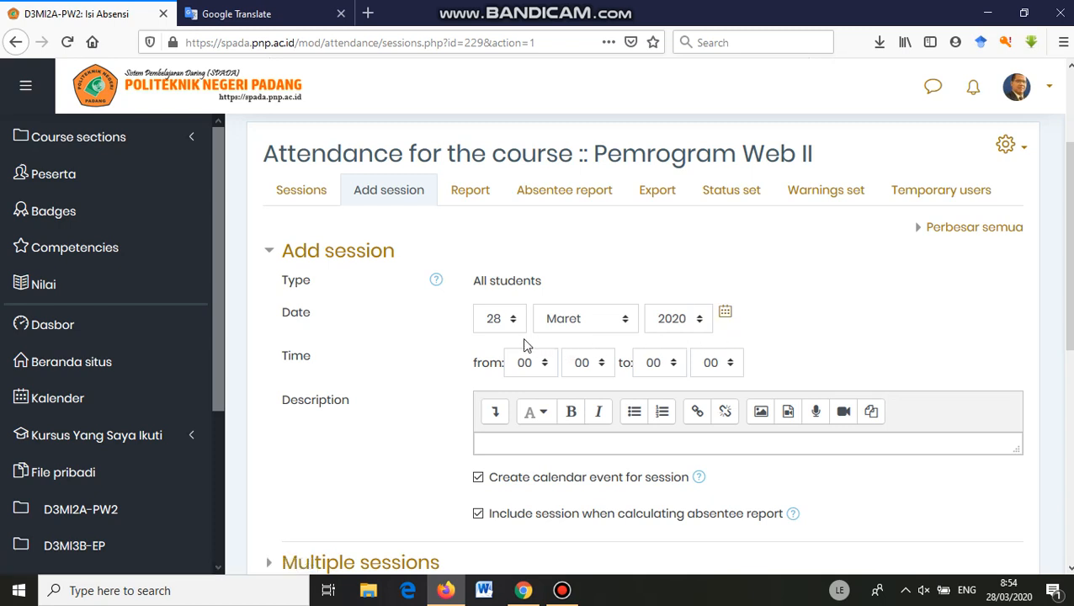
- Try 29 as the day of the session date, and set the date back to 28 Maret 2020
scroll(515, 328, up, 3)
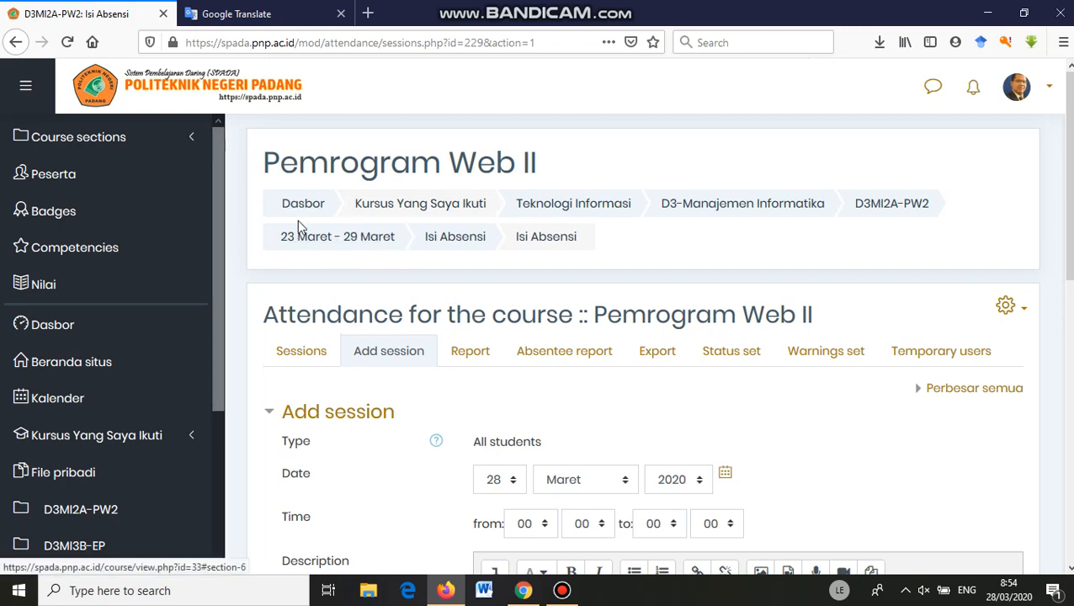
click(511, 482)
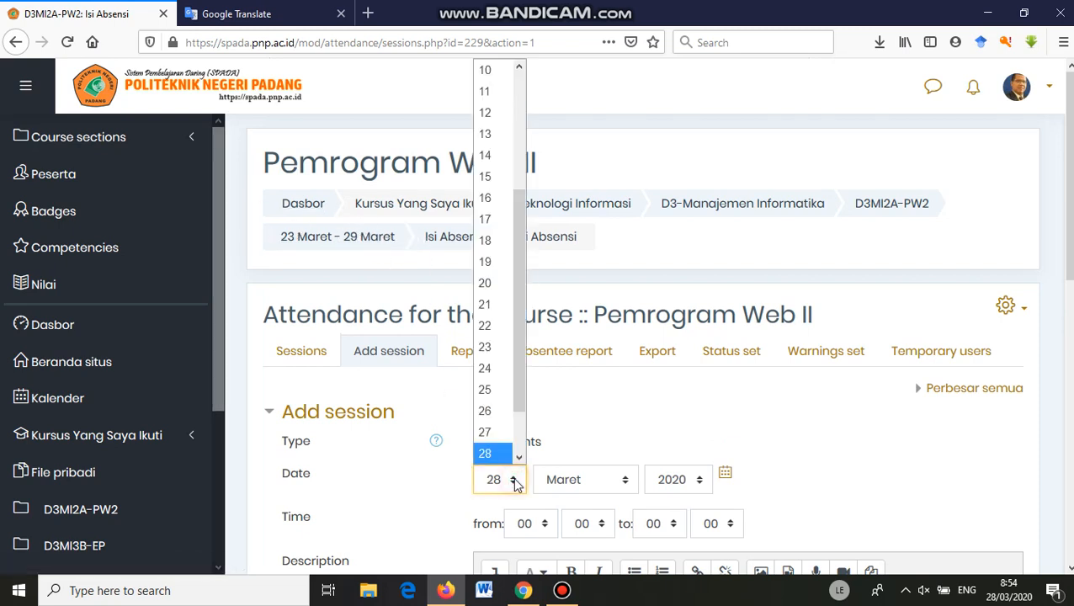
drag(517, 408, 517, 434)
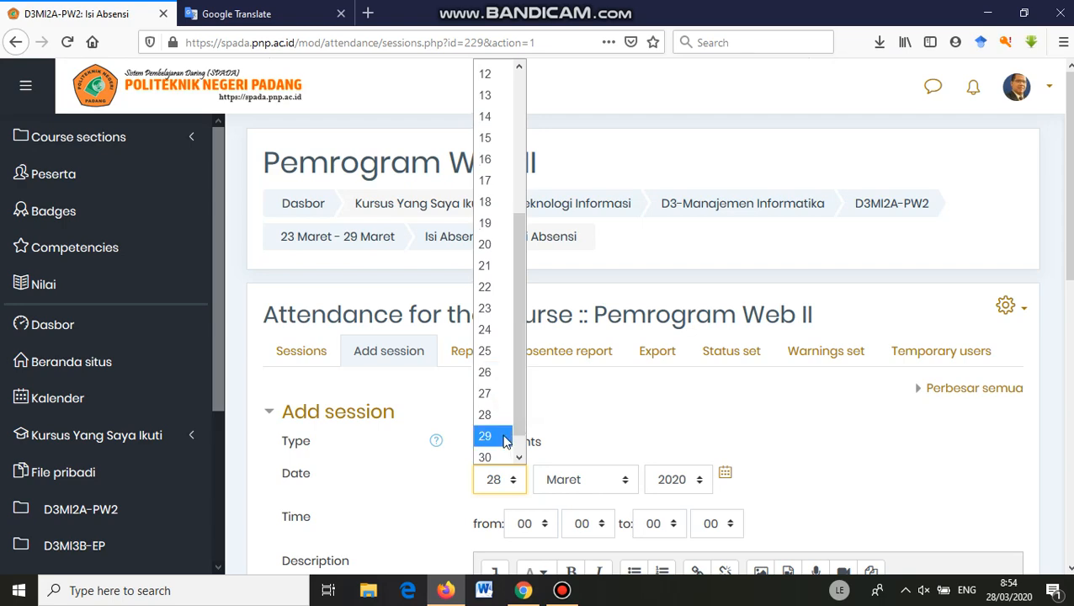
click(503, 436)
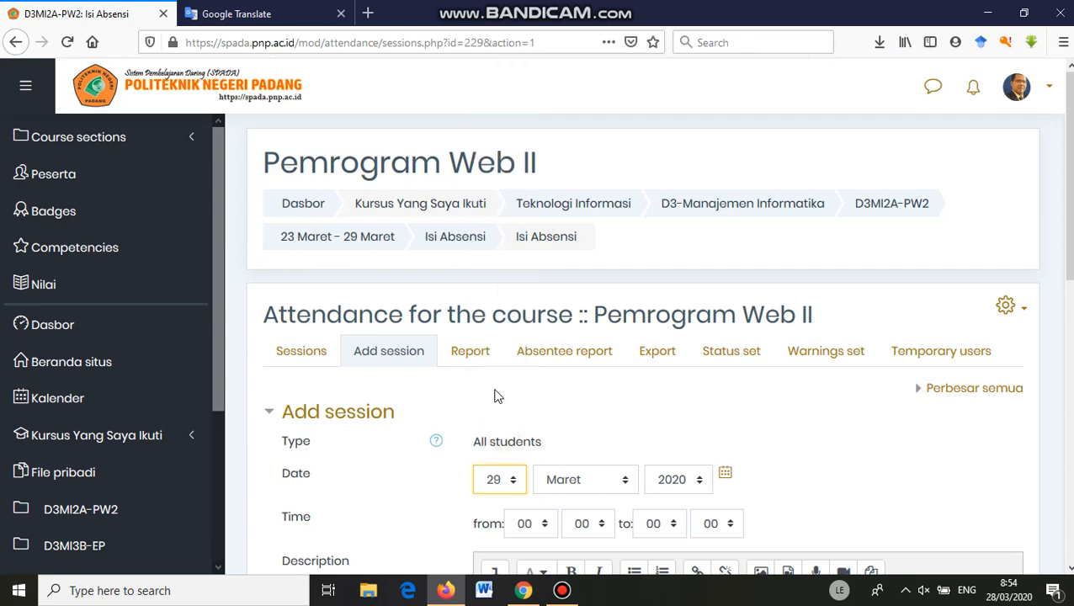
scroll(755, 472, down, 2)
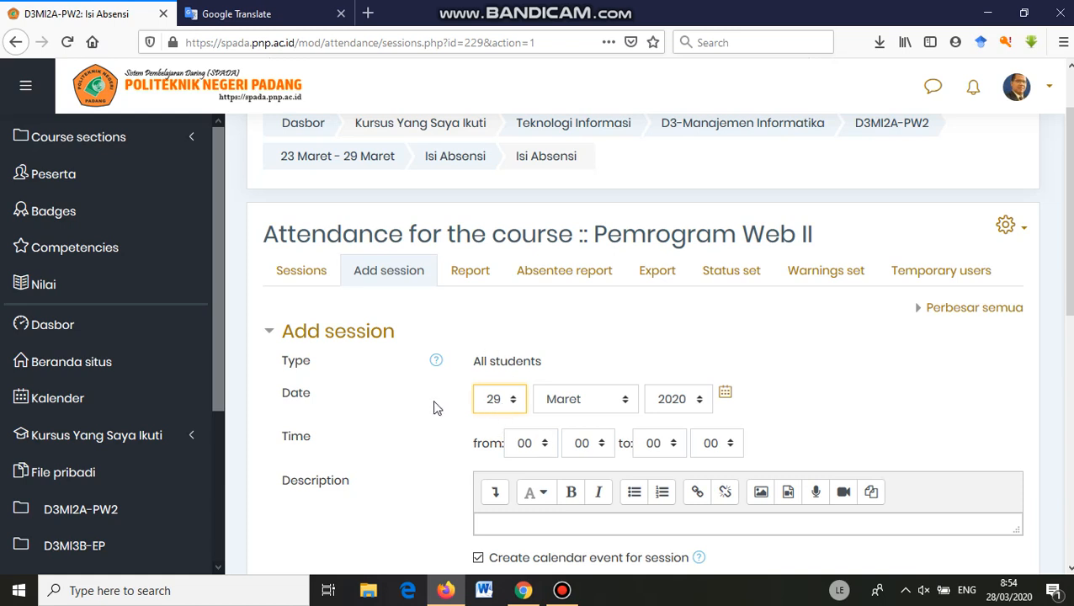
click(515, 406)
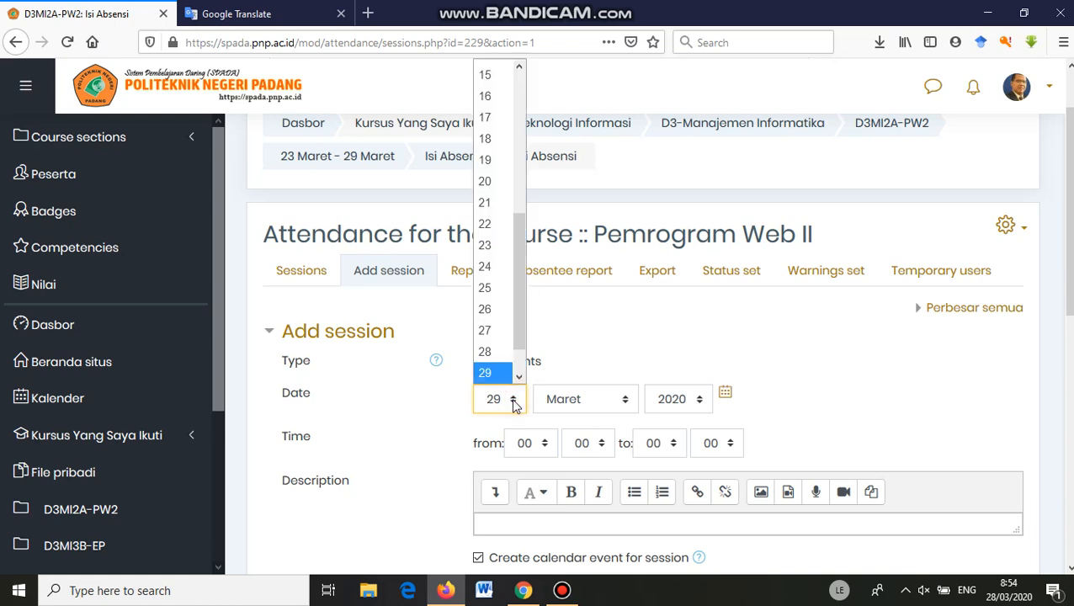
click(487, 352)
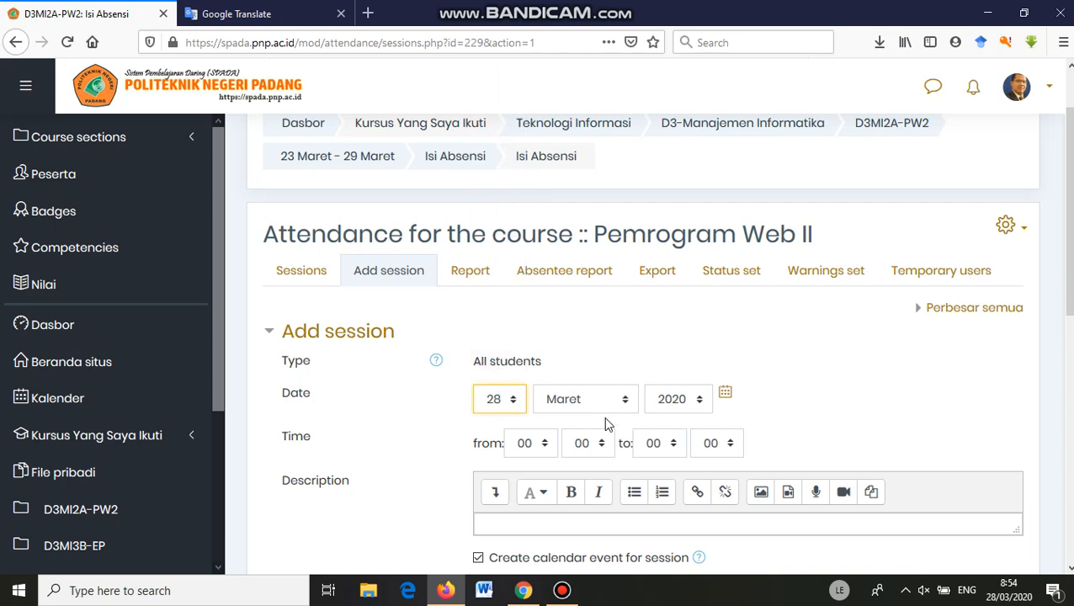
- Set the session time from 08:00 to 12:00
click(547, 449)
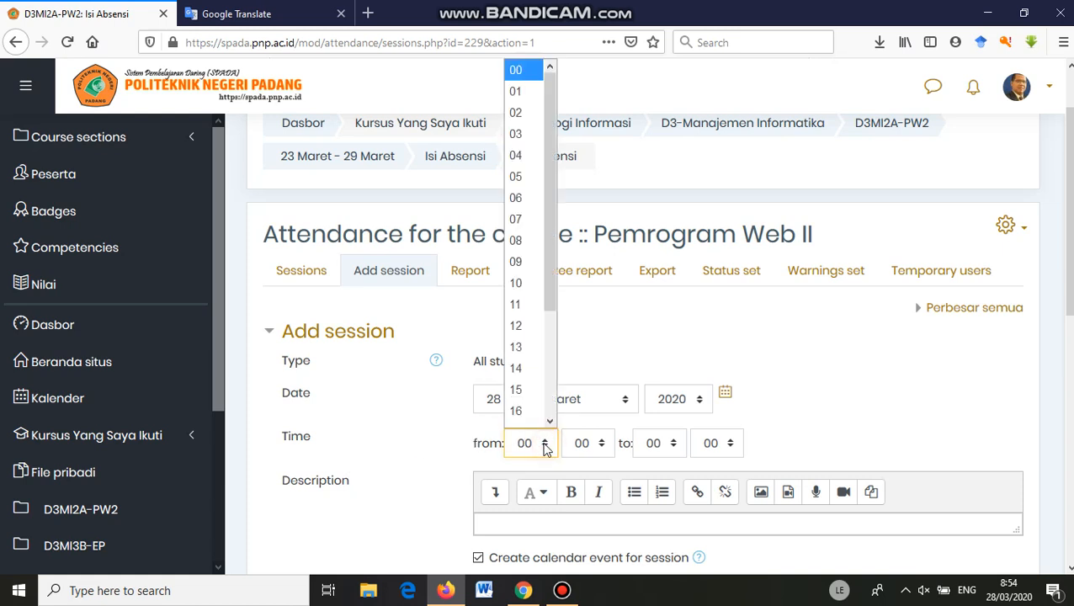
click(547, 225)
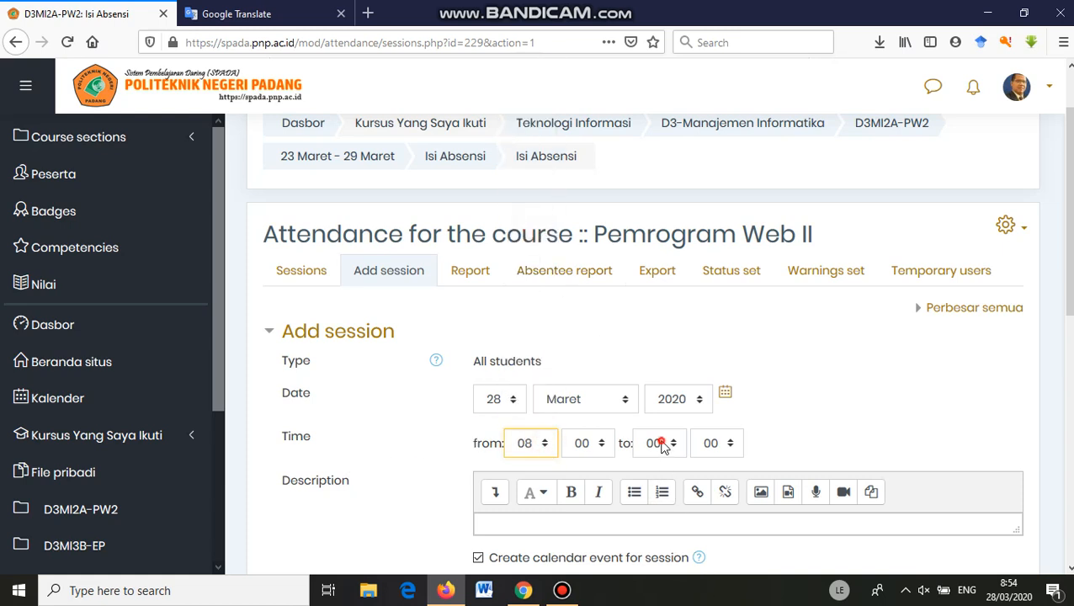
click(655, 443)
click(647, 326)
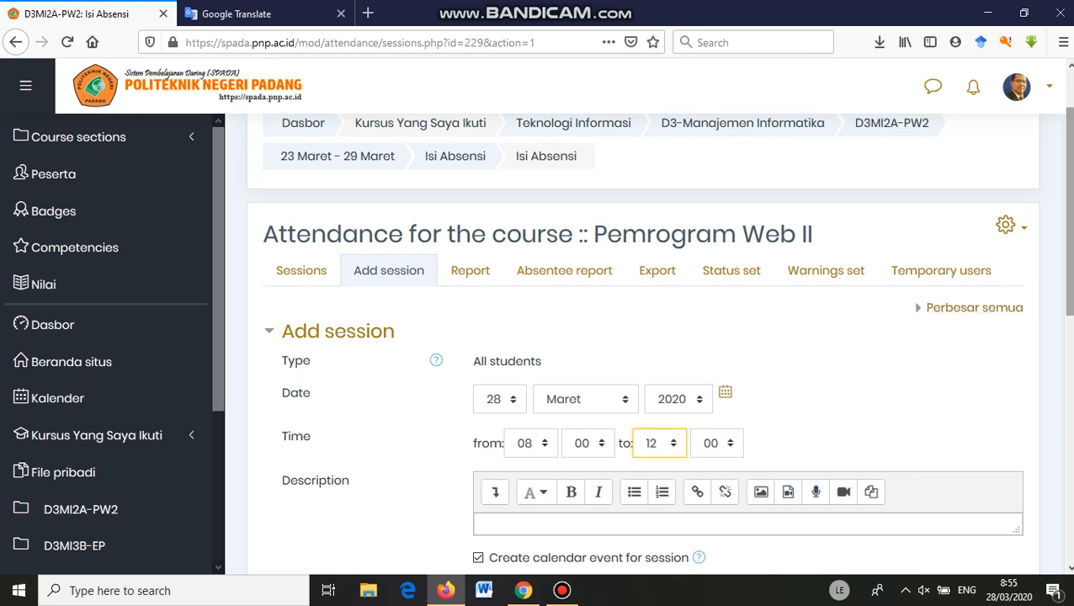
- Try repeating the session on Jum'at and Sabtu under Multiple sessions, and turn the repetition off again
scroll(1068, 253, down, 3)
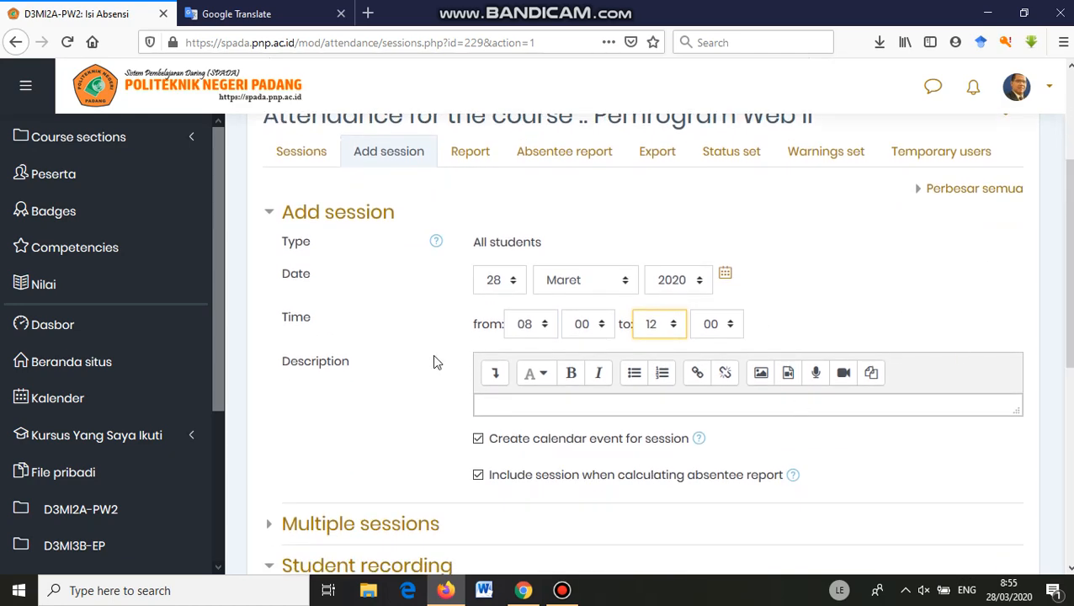
scroll(535, 465, down, 2)
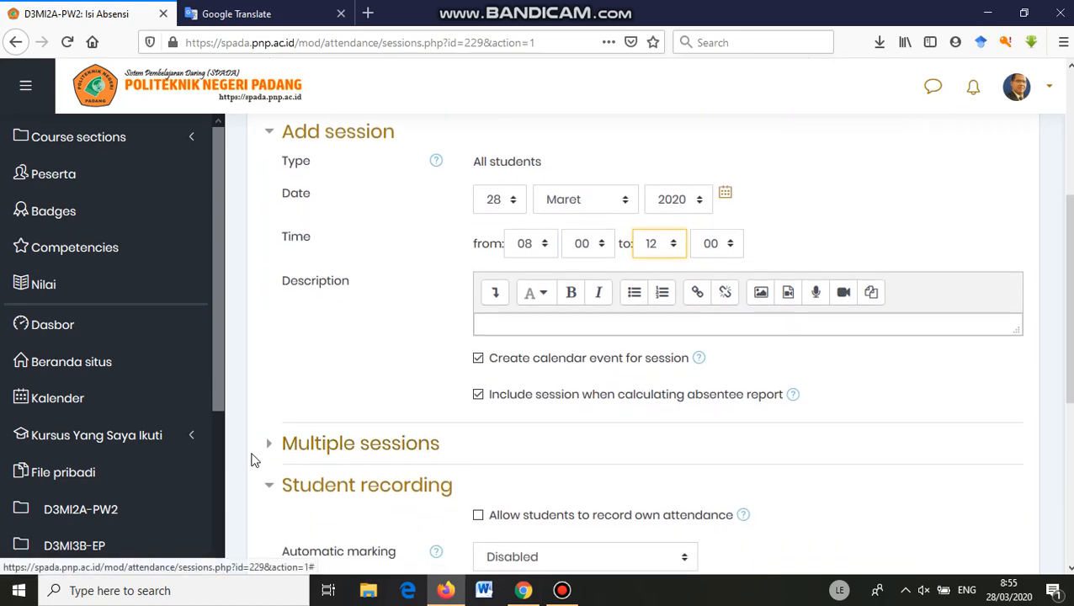
click(268, 446)
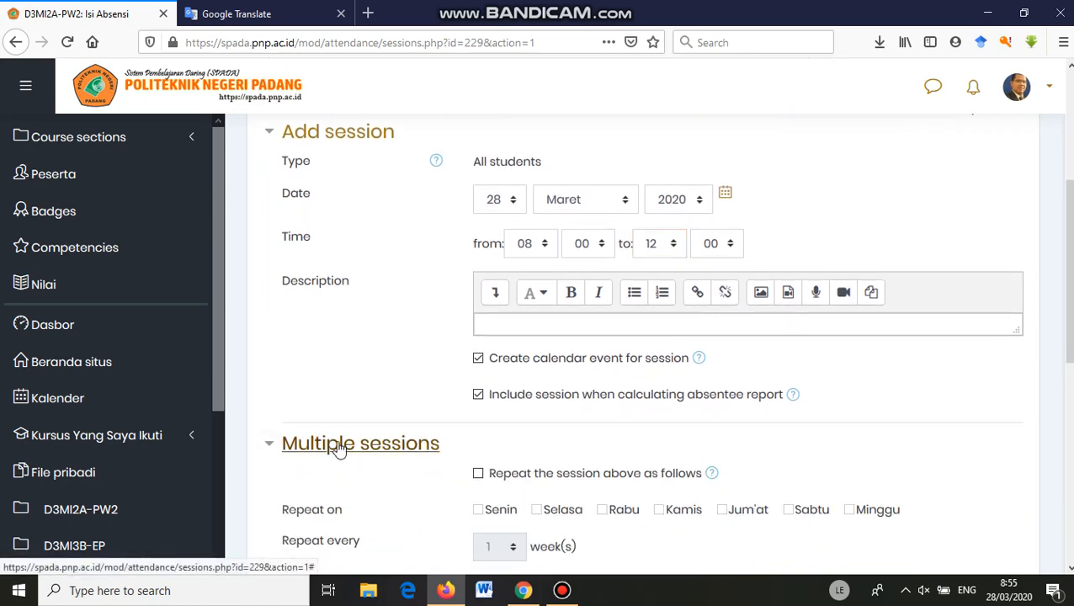
scroll(337, 447, down, 2)
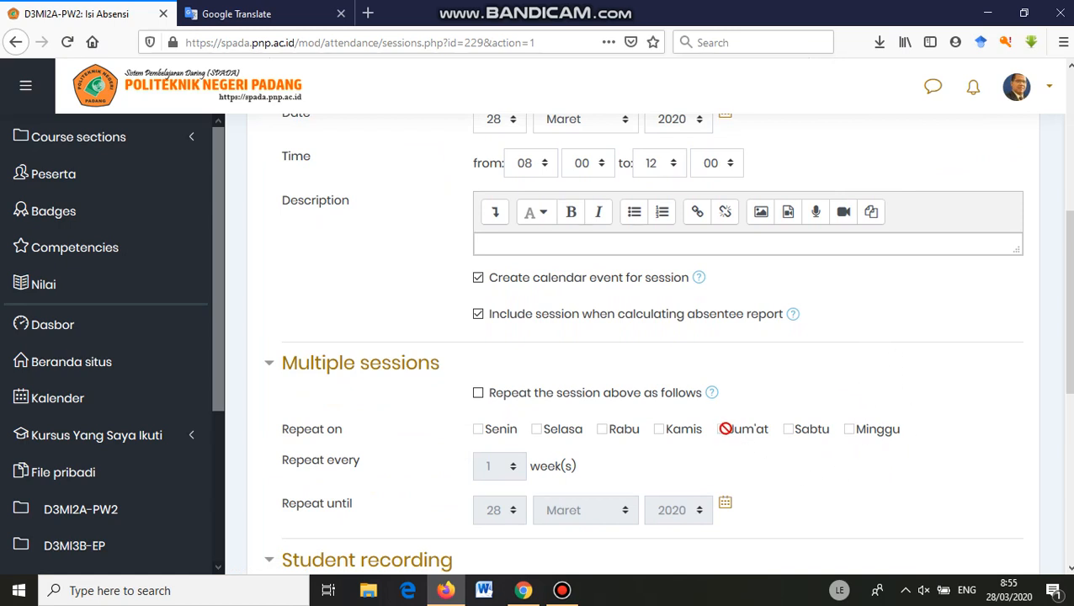
click(477, 394)
click(722, 430)
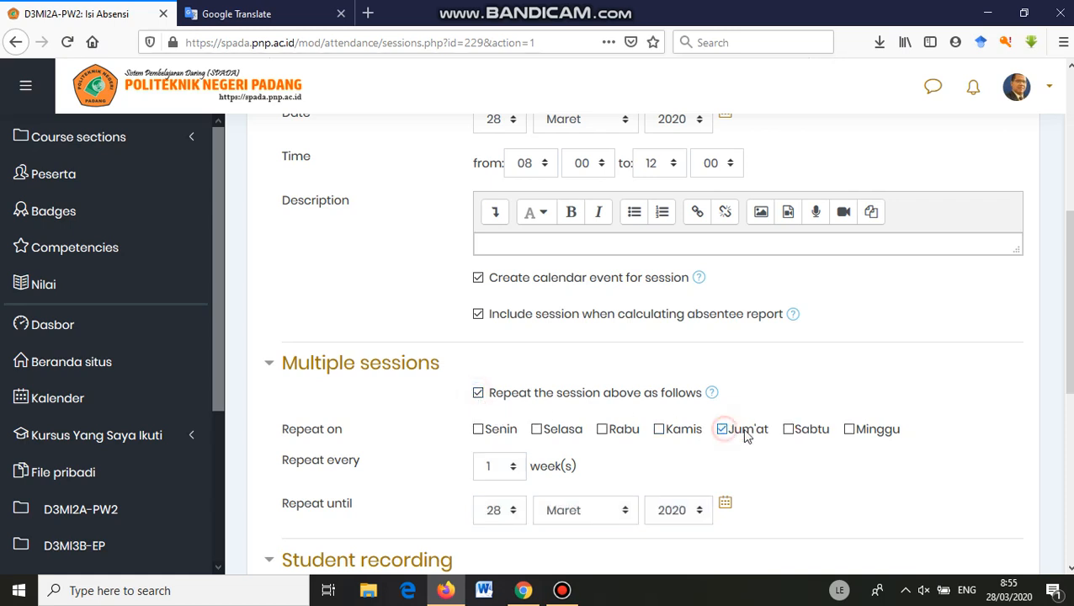
click(790, 433)
scroll(557, 371, up, 2)
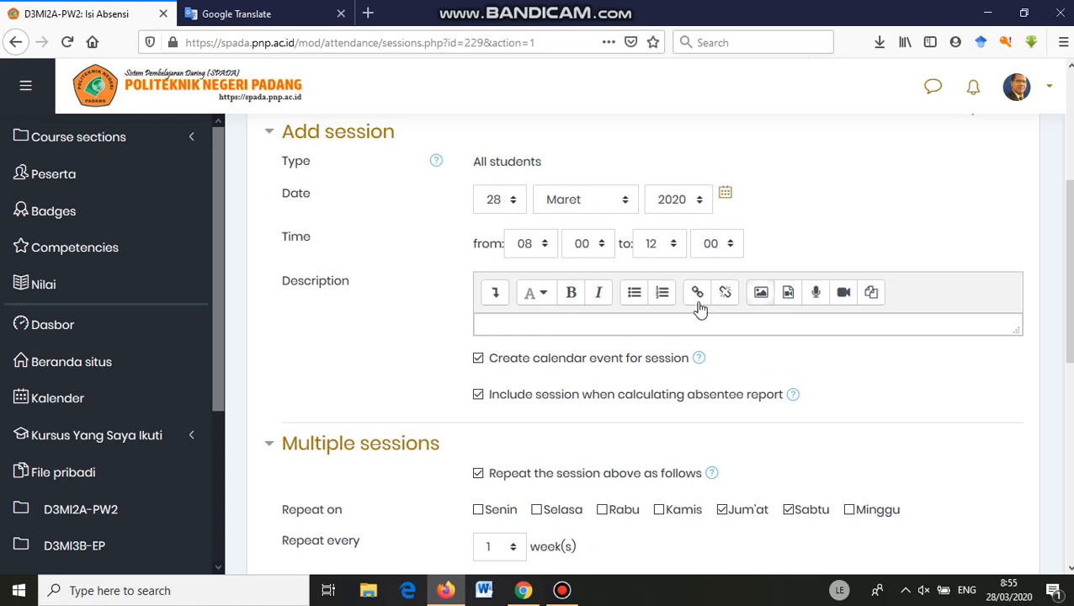
scroll(633, 317, down, 2)
click(479, 393)
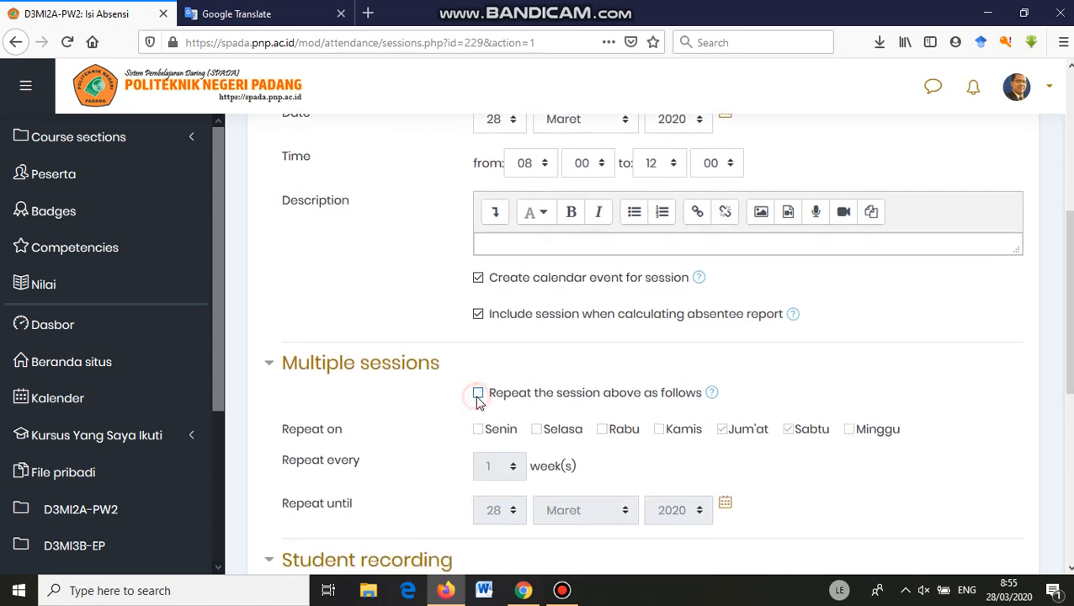
- Allow students to record their own attendance and add the session
scroll(640, 353, down, 5)
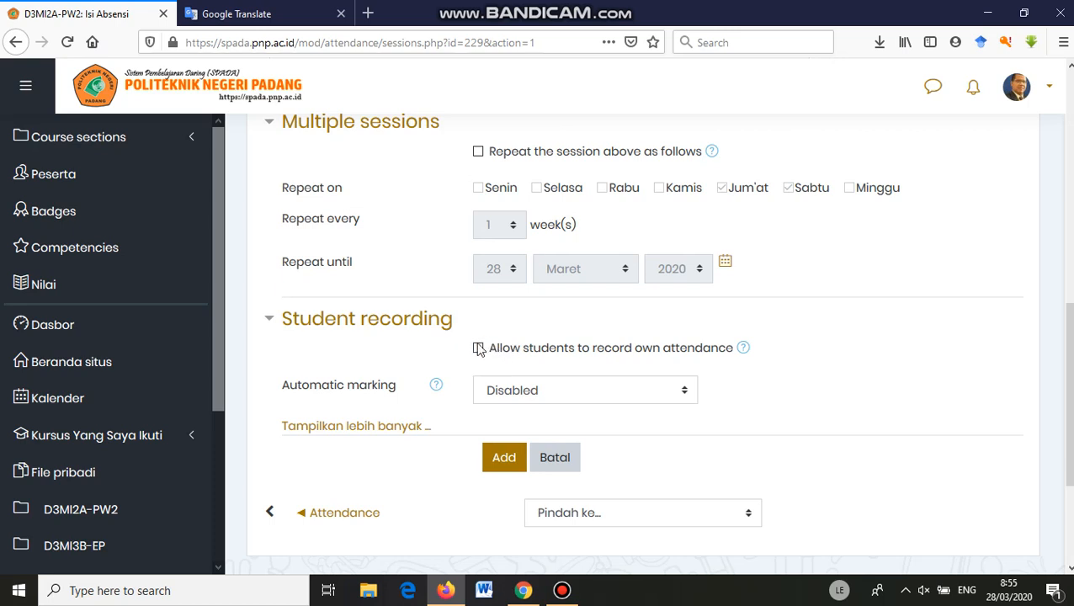
click(479, 349)
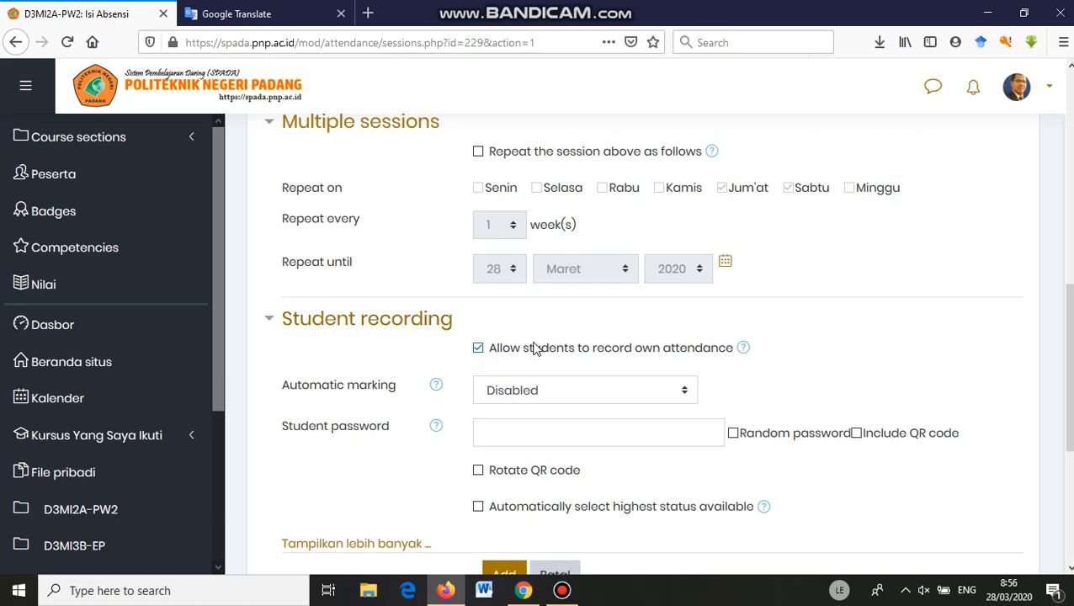
scroll(537, 336, down, 2)
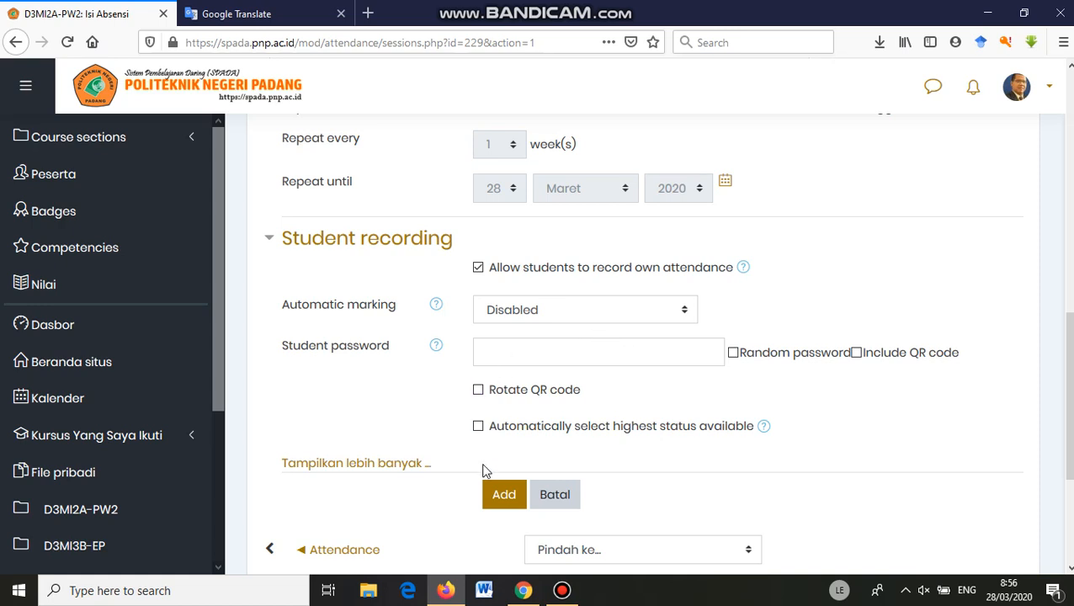
click(502, 497)
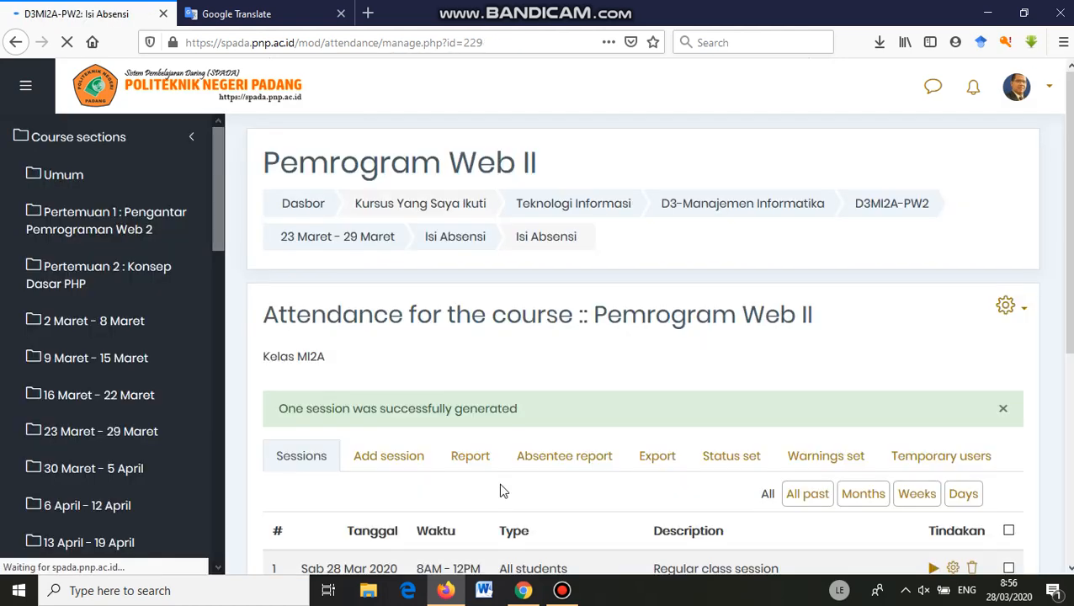
- Switch to the student's Pemrogram Web II course page in Chrome and reload it at the 23 Maret - 29 Maret section
scroll(515, 415, down, 3)
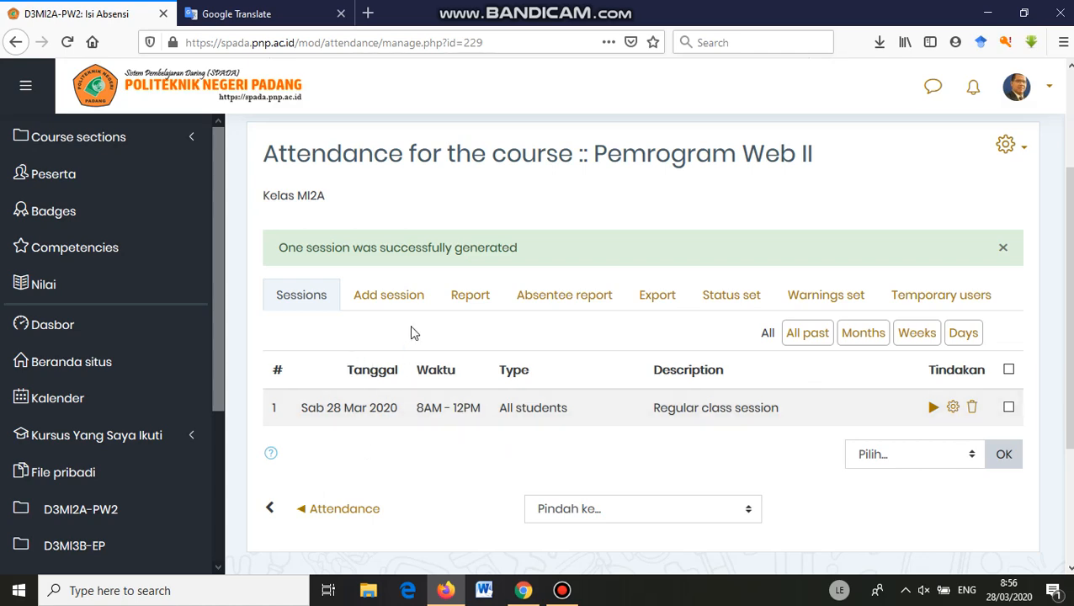
scroll(506, 396, down, 3)
scroll(505, 354, up, 5)
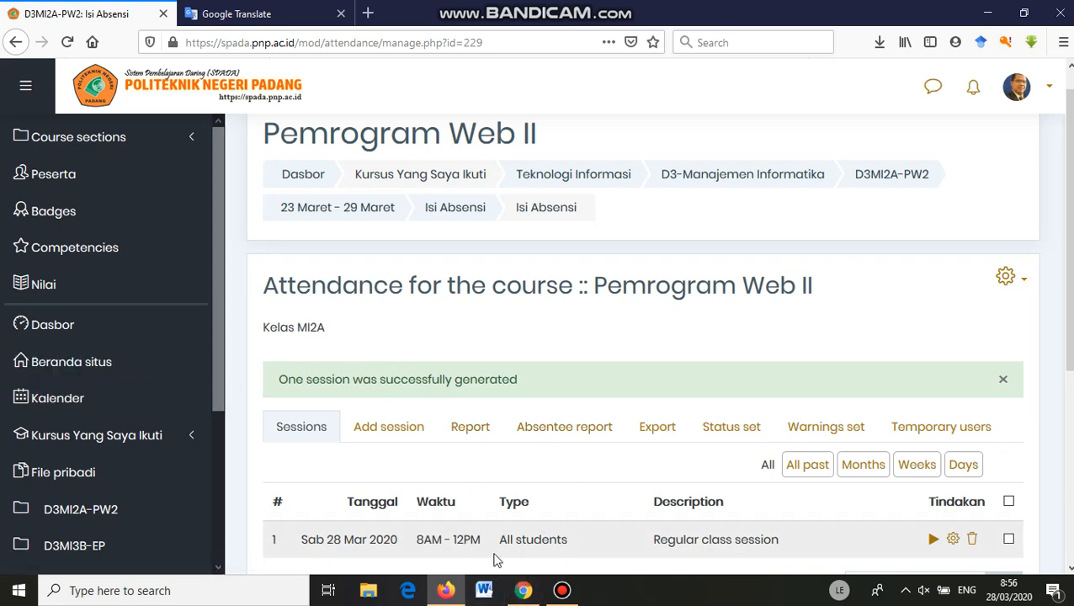
click(521, 593)
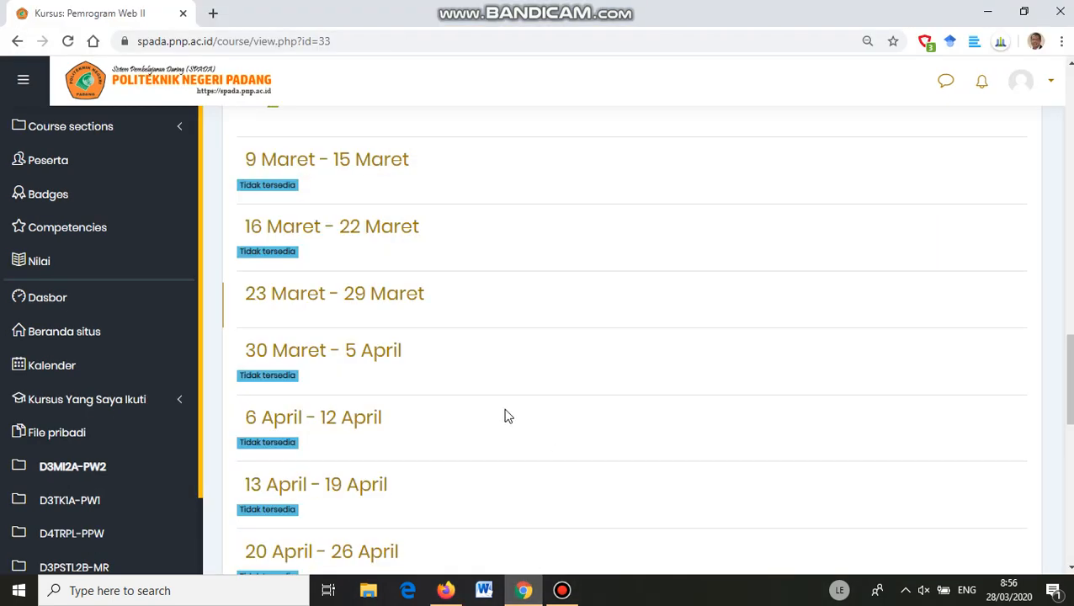
scroll(1036, 91, up, 7)
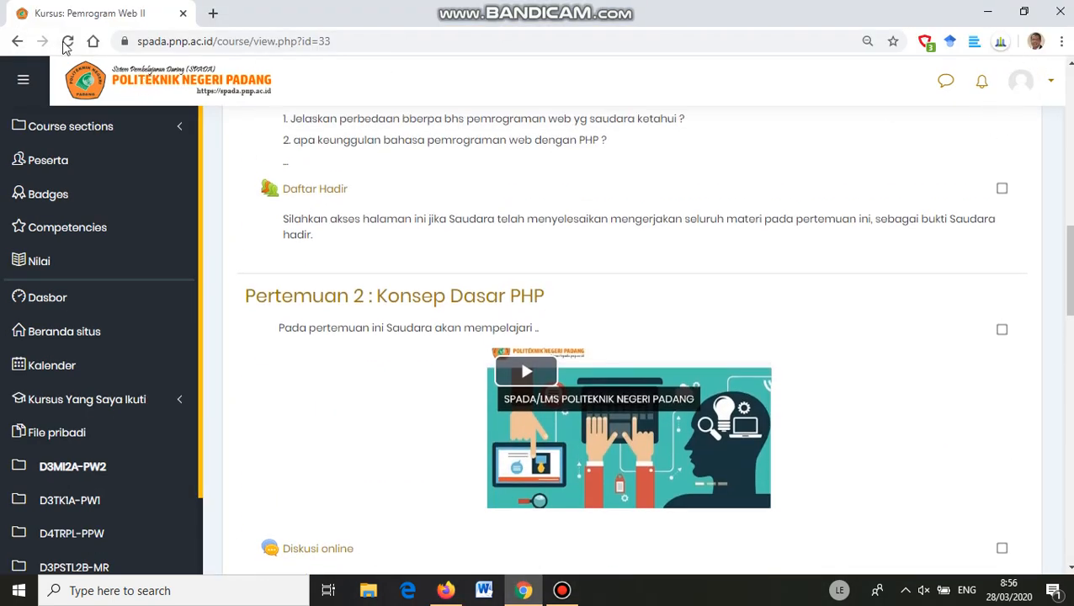
scroll(382, 257, down, 5)
scroll(384, 267, down, 1)
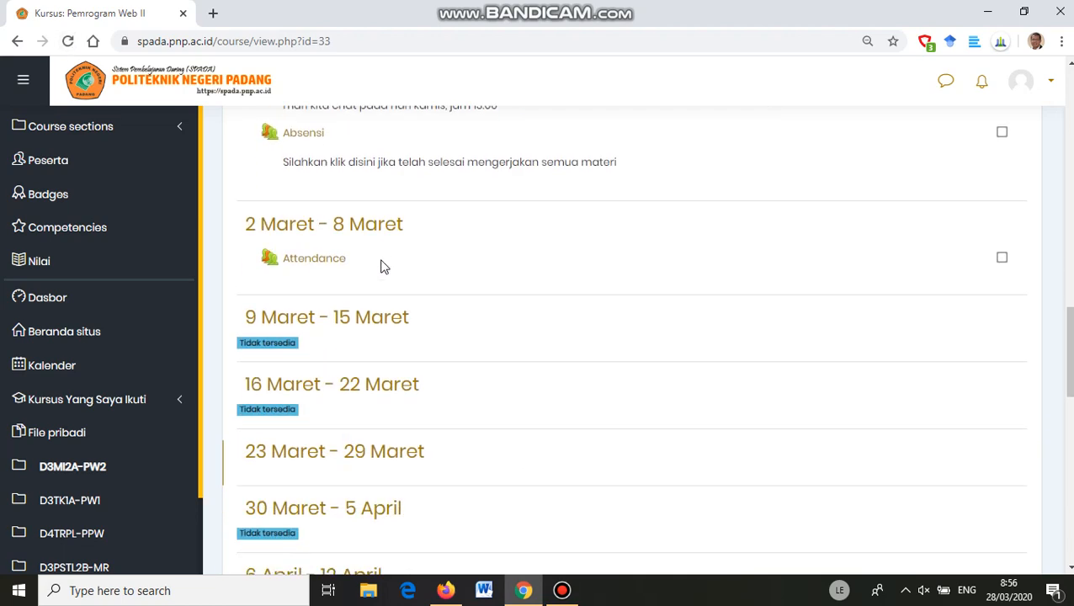
scroll(384, 267, down, 3)
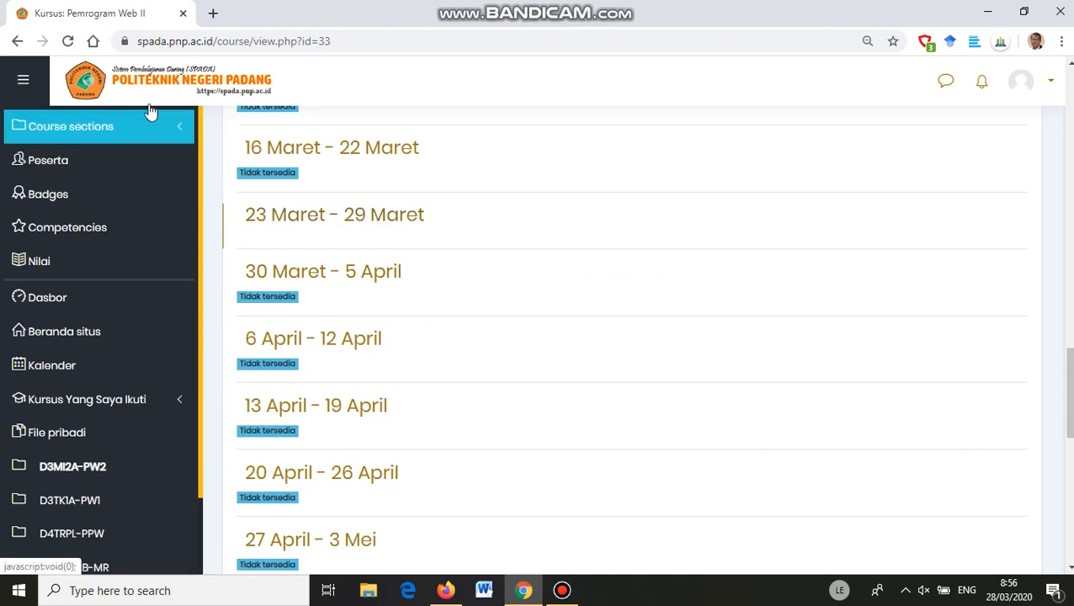
click(67, 41)
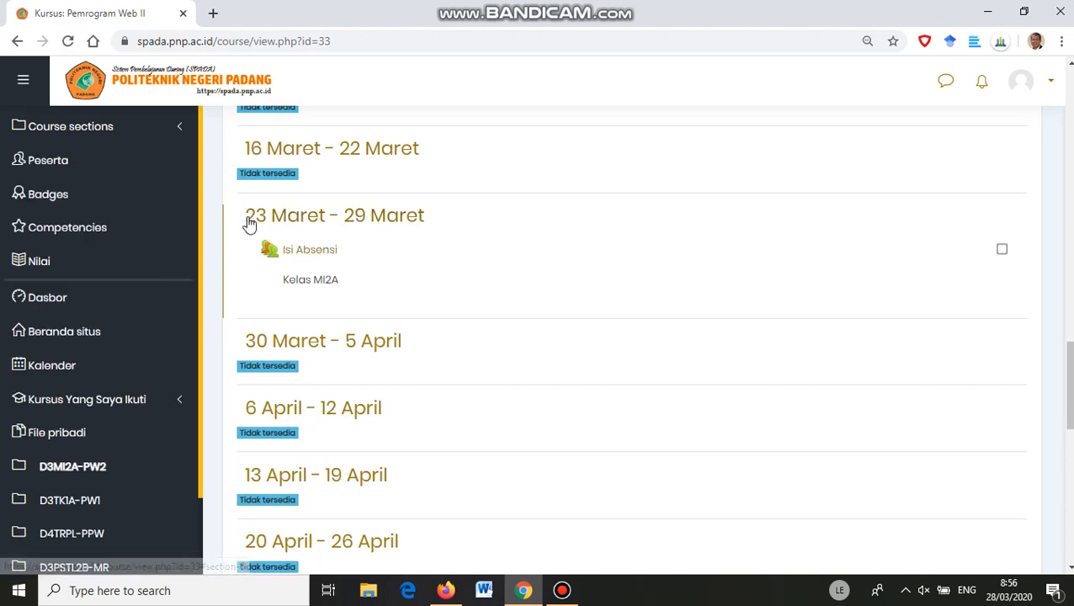
- Open Isi Absensi as the student and submit attendance for the 28 Mar 2020 session as Hadir
click(304, 250)
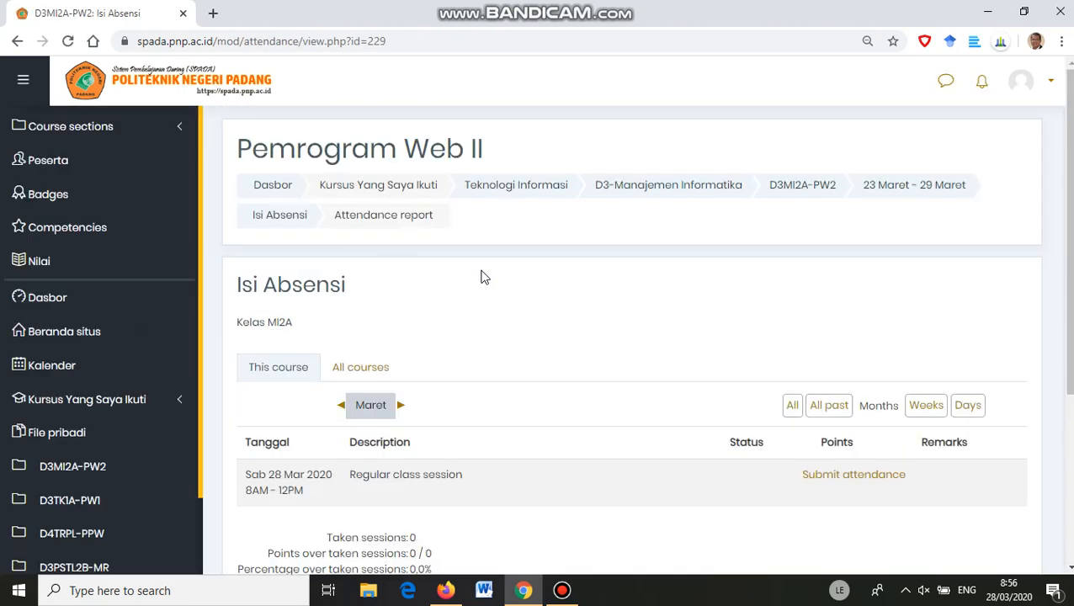
scroll(483, 277, down, 1)
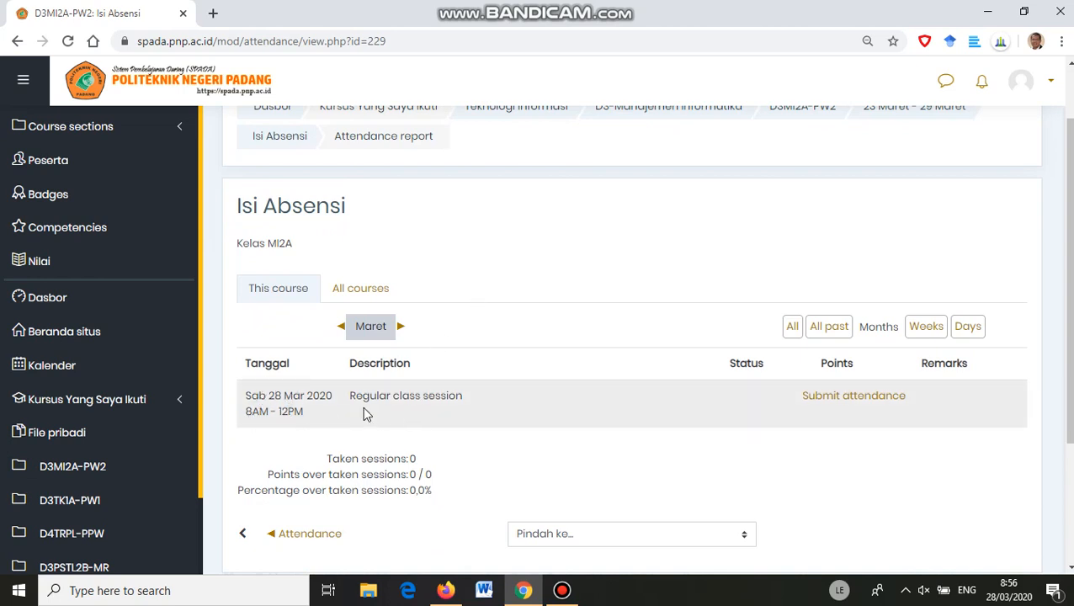
drag(348, 396, 464, 396)
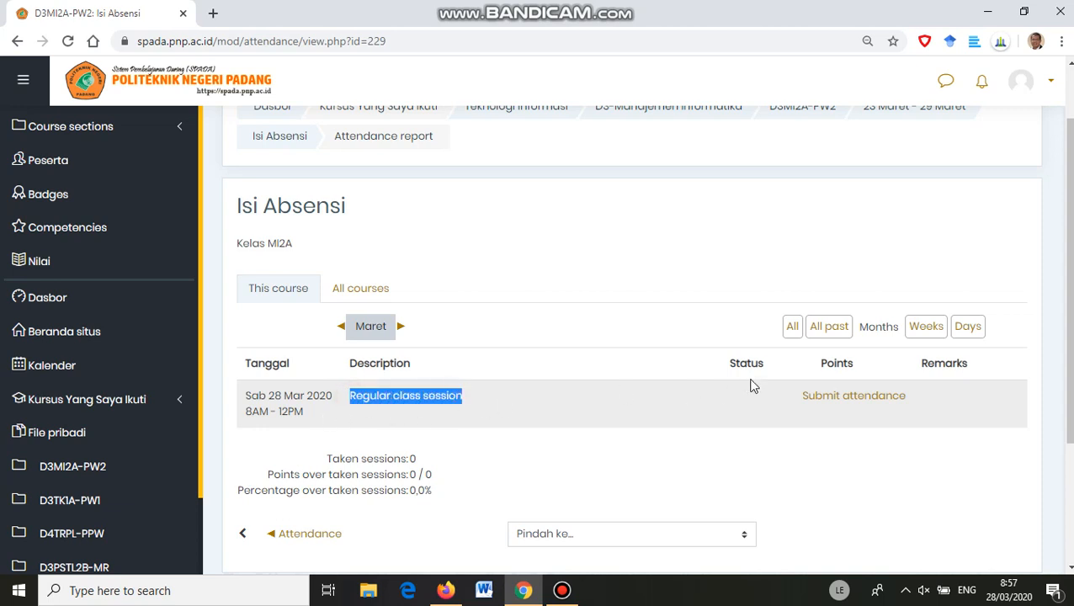
click(854, 398)
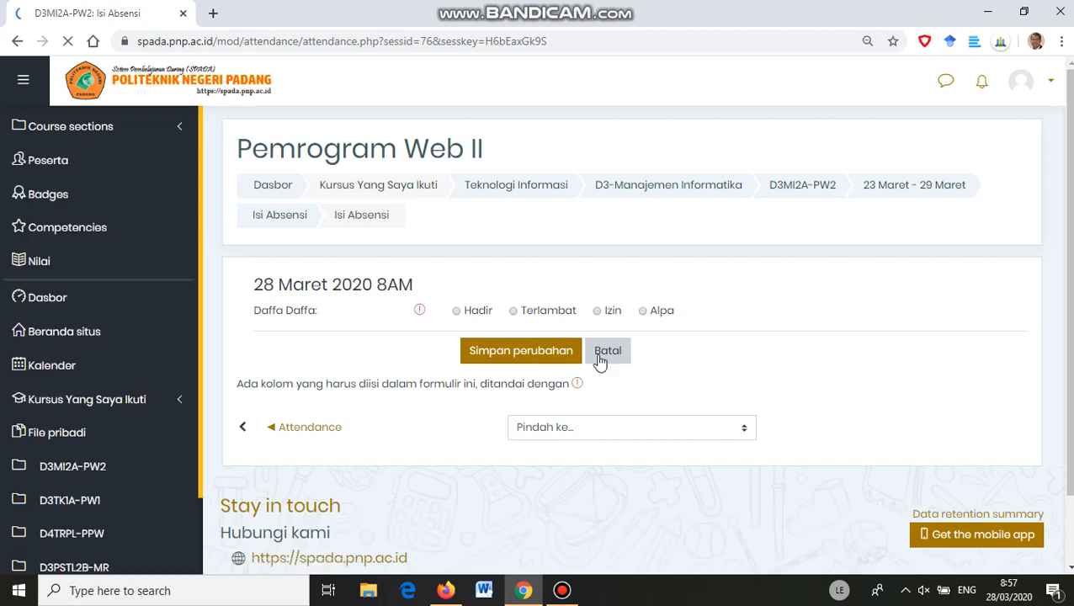
click(457, 312)
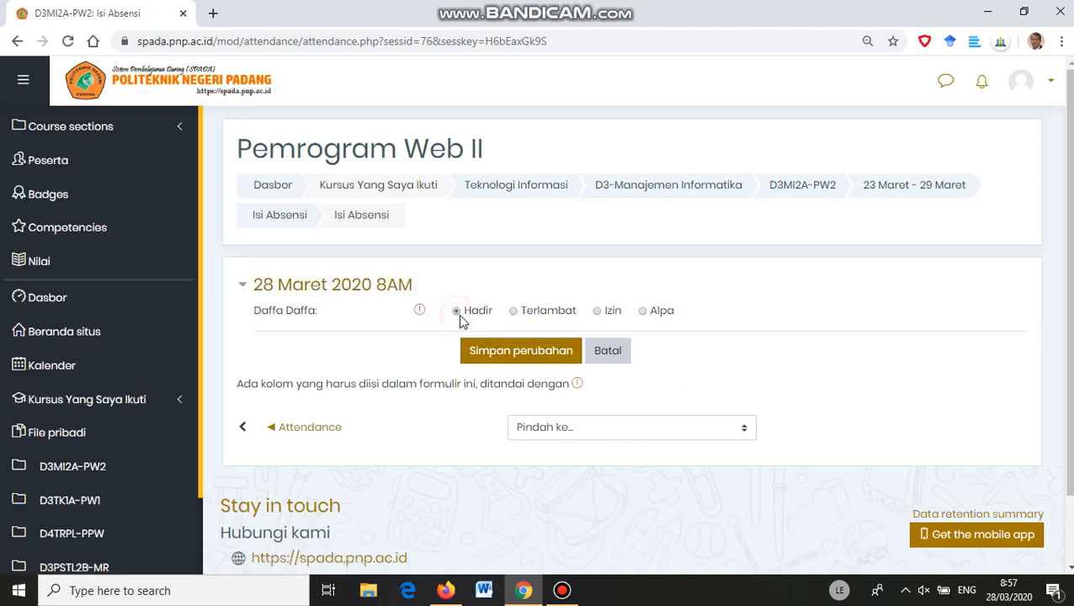
click(494, 357)
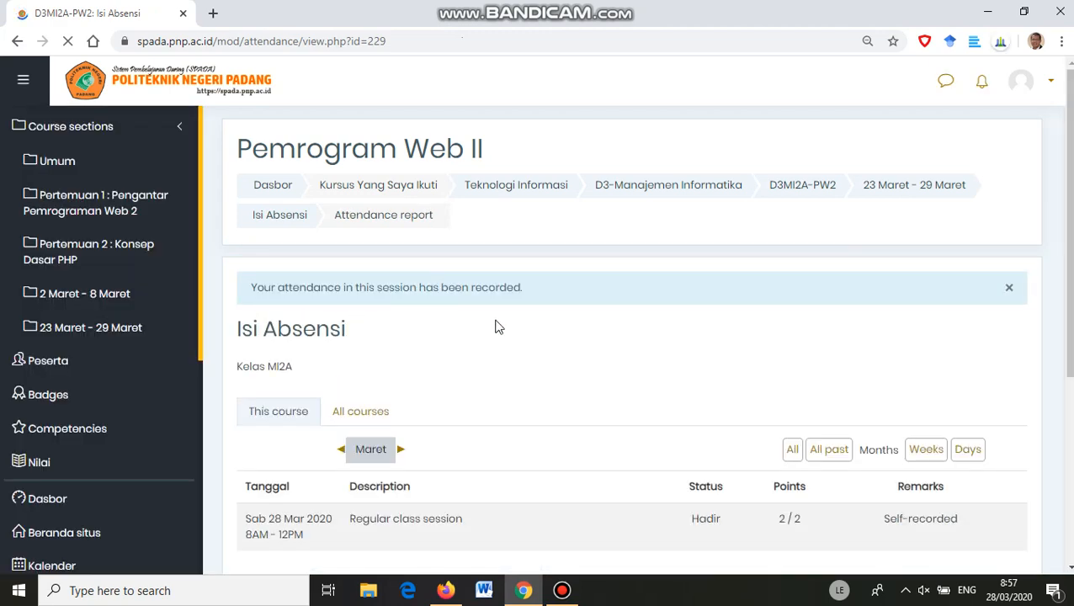
scroll(710, 341, down, 3)
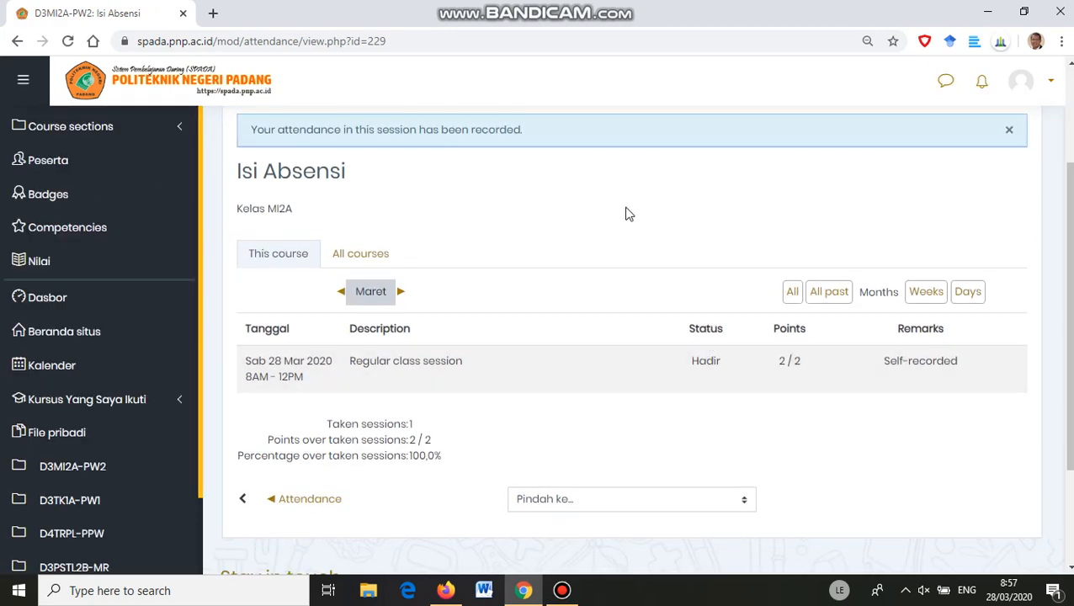
- Switch back to the teacher's view in Firefox and open Isi Absensi under 23 Maret - 29 Maret in course D3MI2A-PW2
click(446, 590)
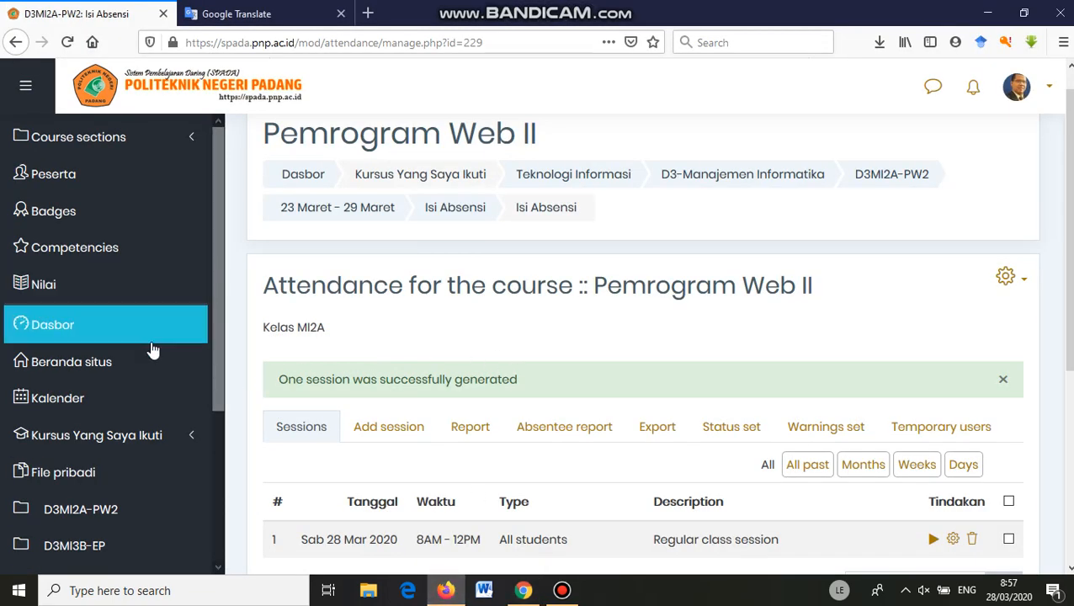
scroll(149, 436, down, 3)
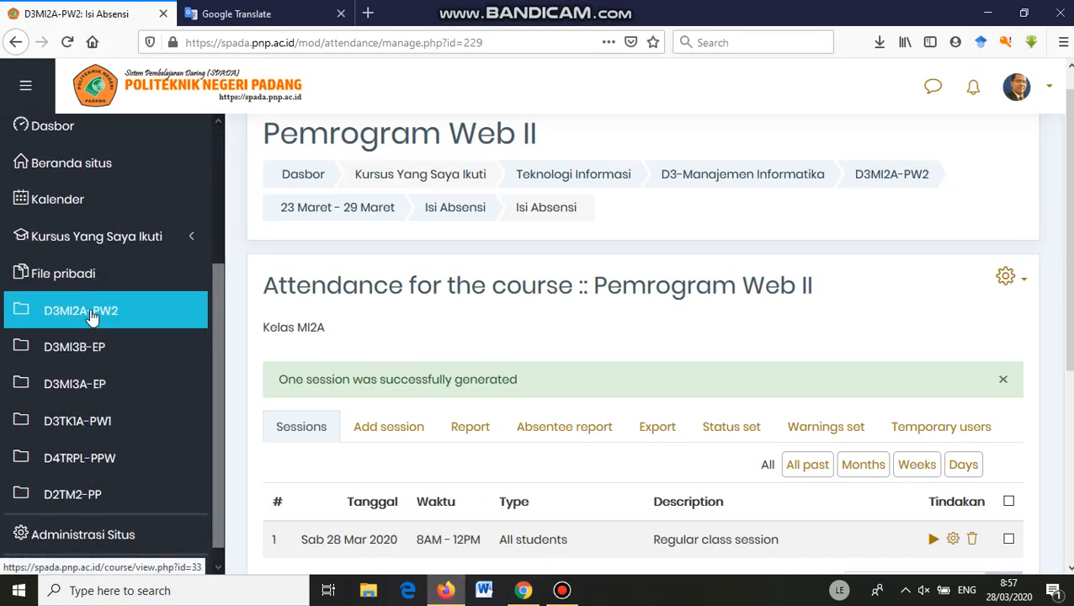
click(92, 313)
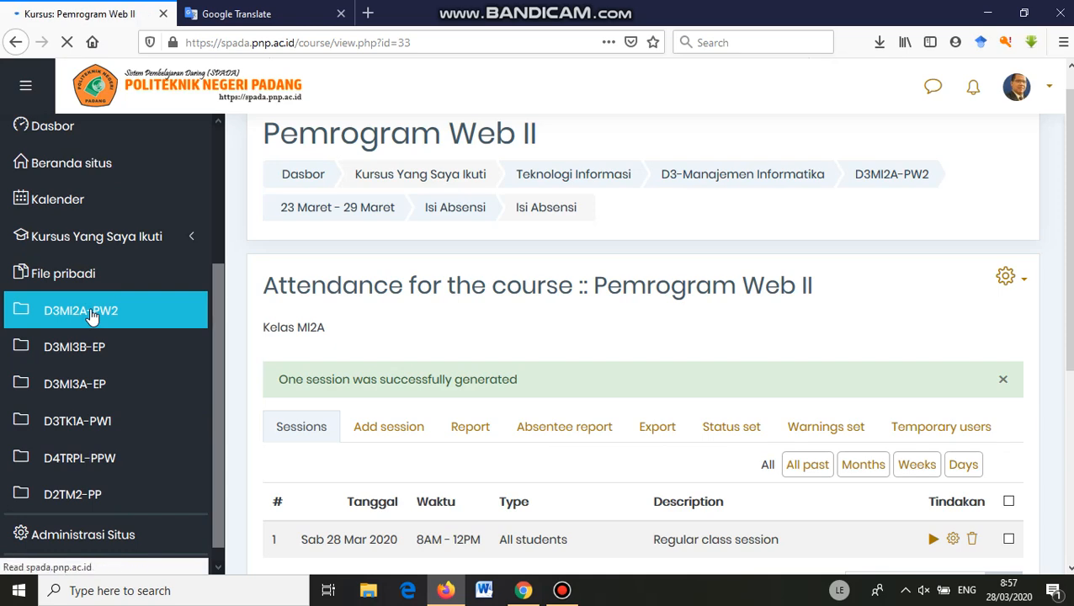
scroll(463, 388, down, 10)
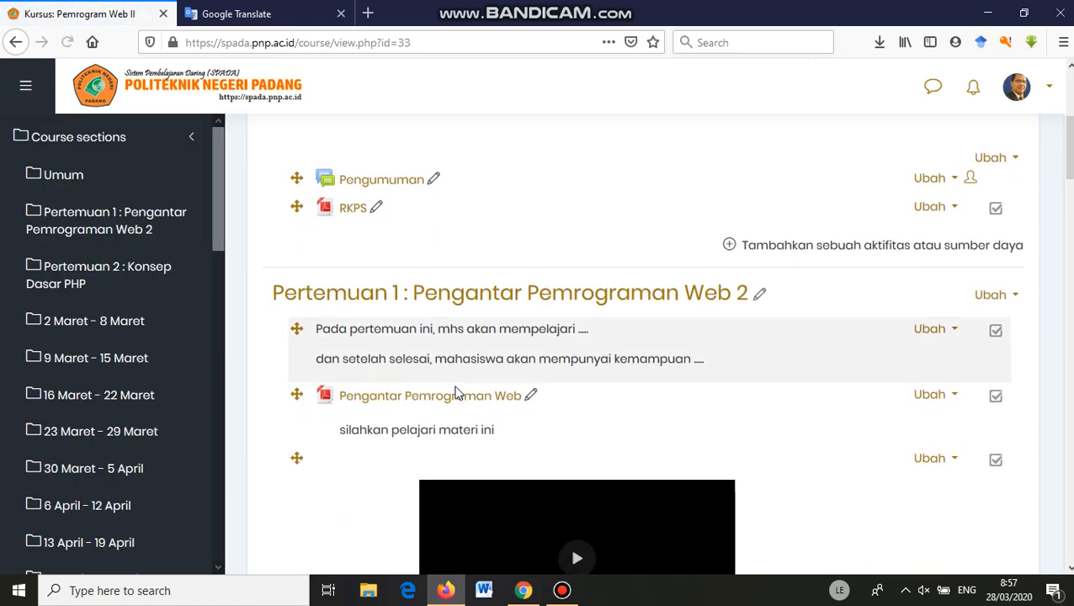
scroll(435, 399, down, 8)
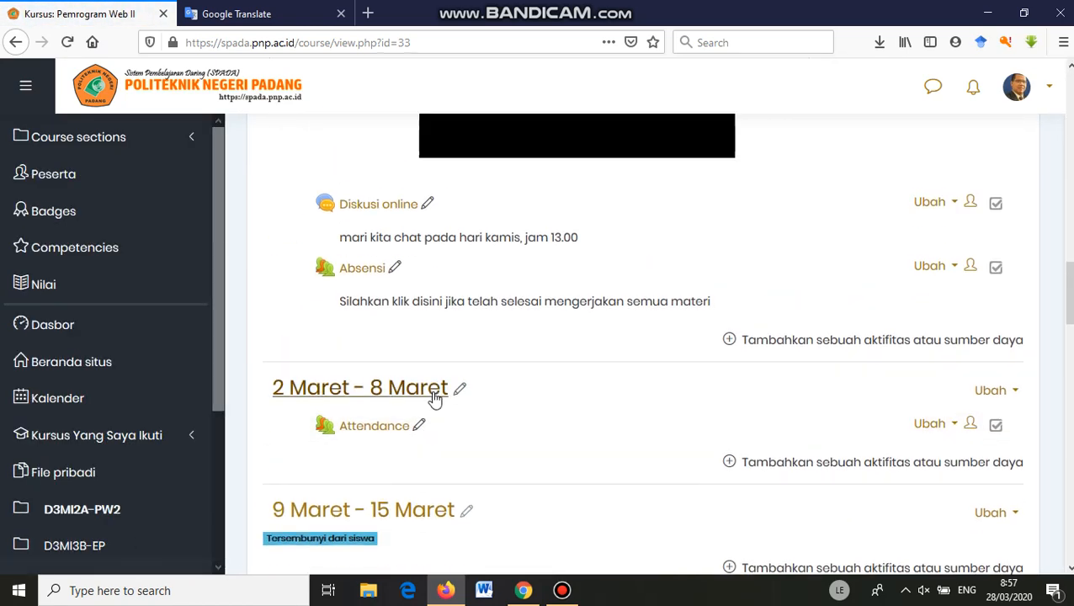
scroll(425, 400, down, 3)
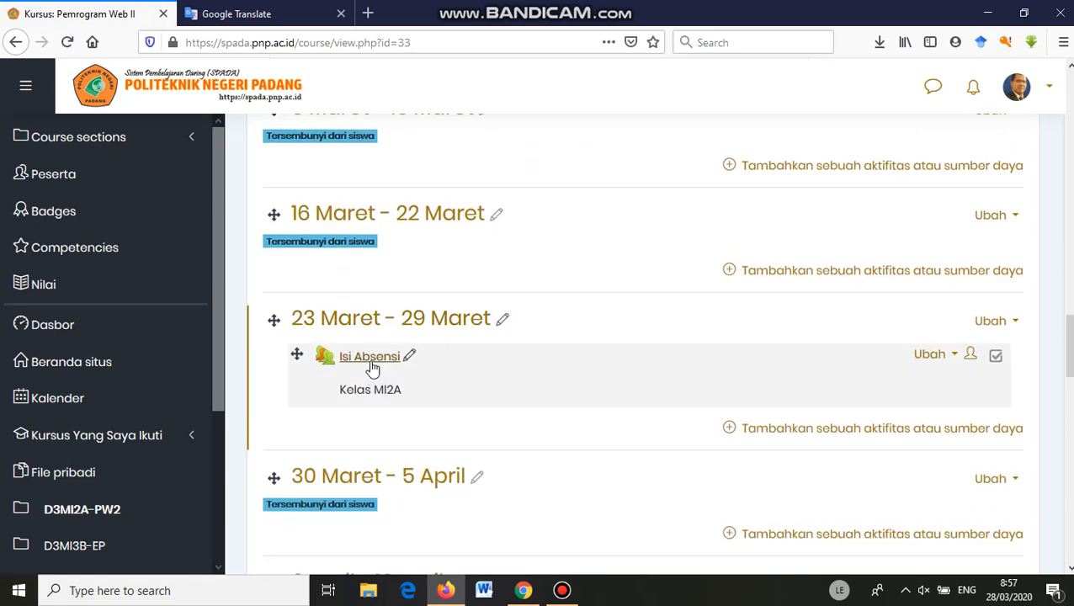
click(374, 364)
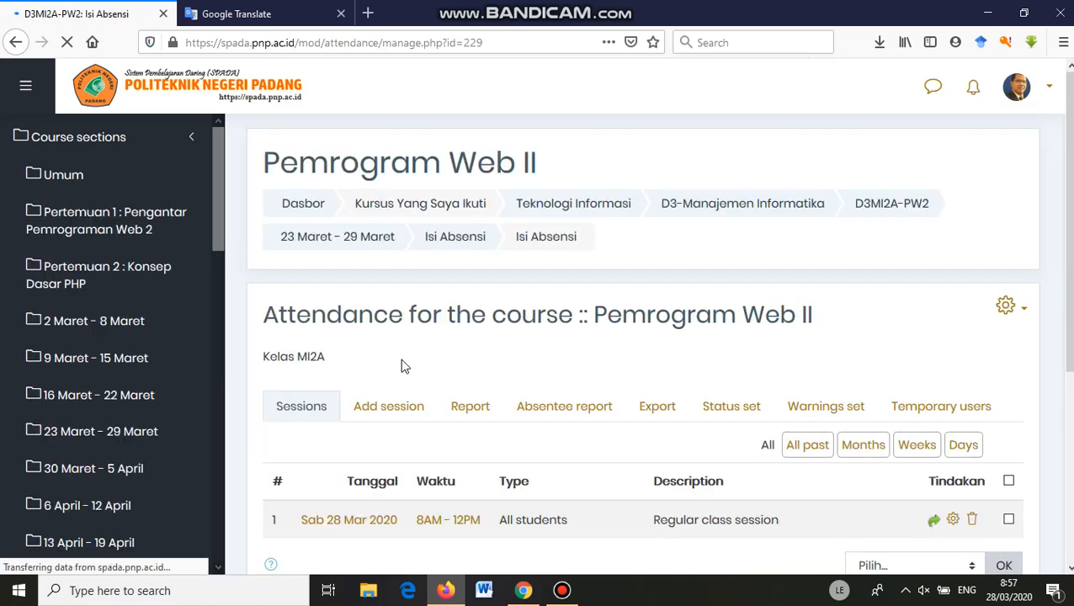
- Open the student attendance list of the Sab 28 Mar 2020 session for editing
scroll(413, 369, down, 3)
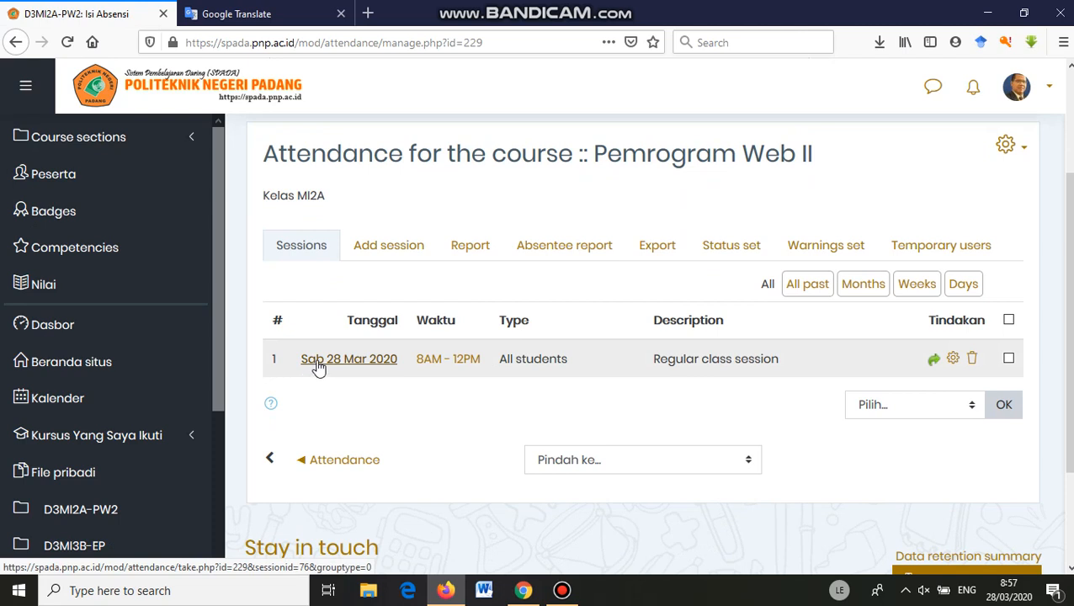
click(935, 361)
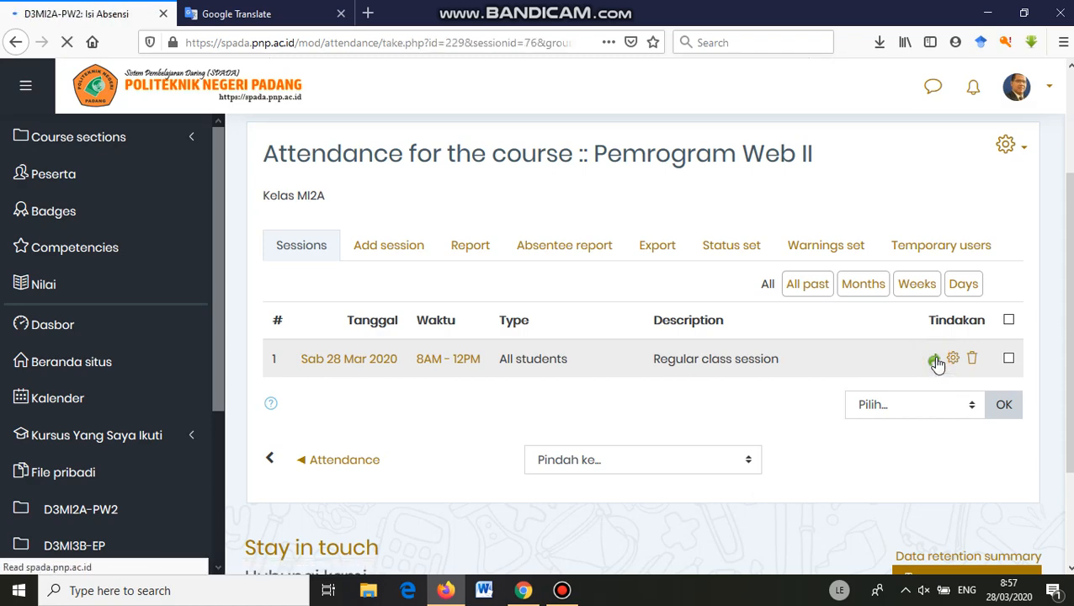
scroll(484, 383, down, 5)
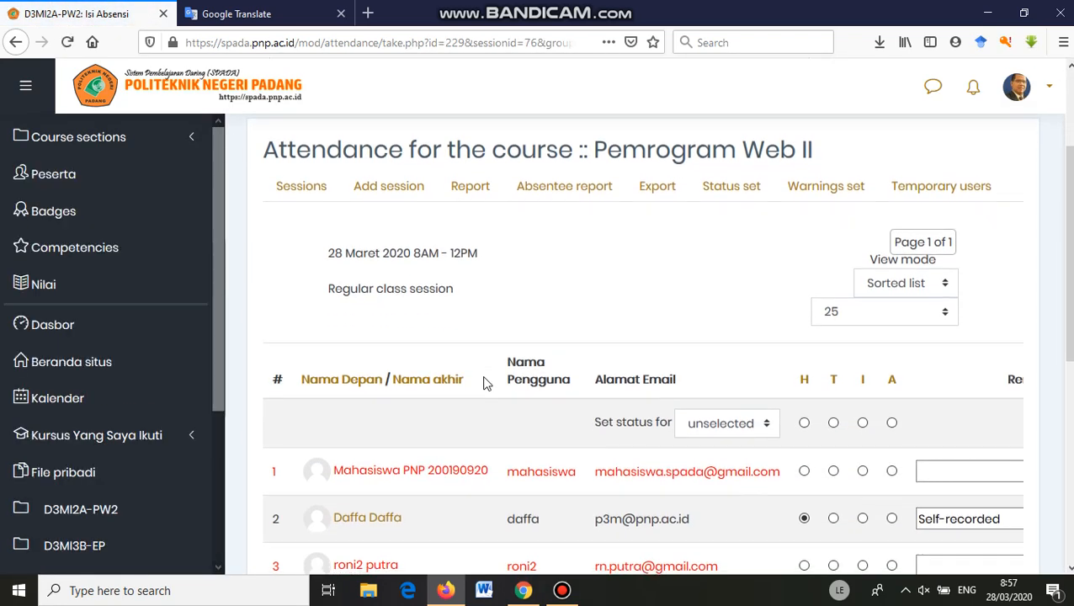
scroll(526, 356, down, 2)
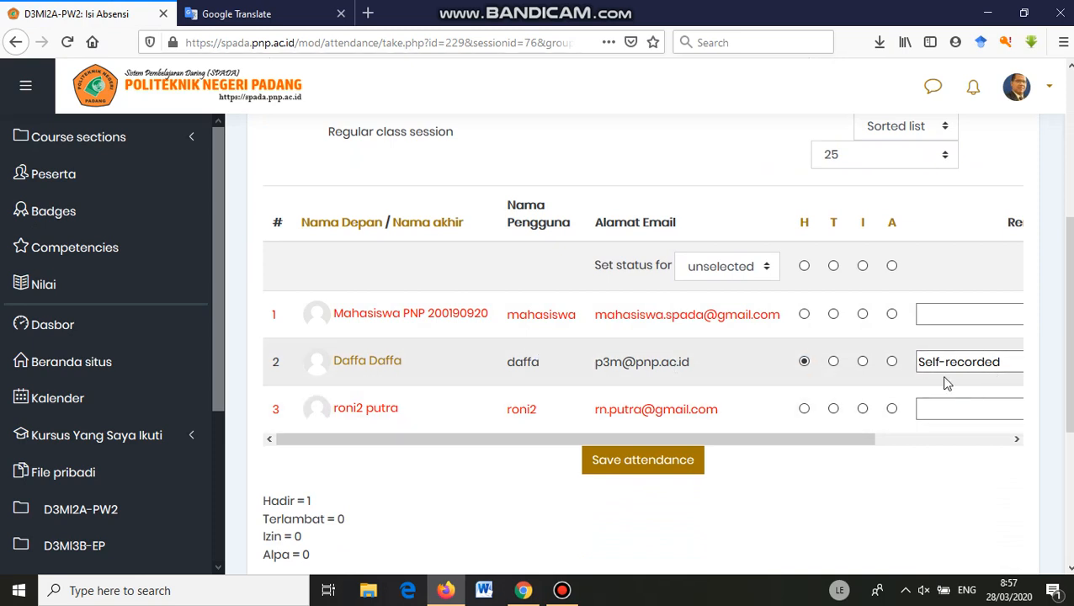
- Mark the first student as T (Terlambat) and the third student as A (Alpa), and save the attendance
click(805, 315)
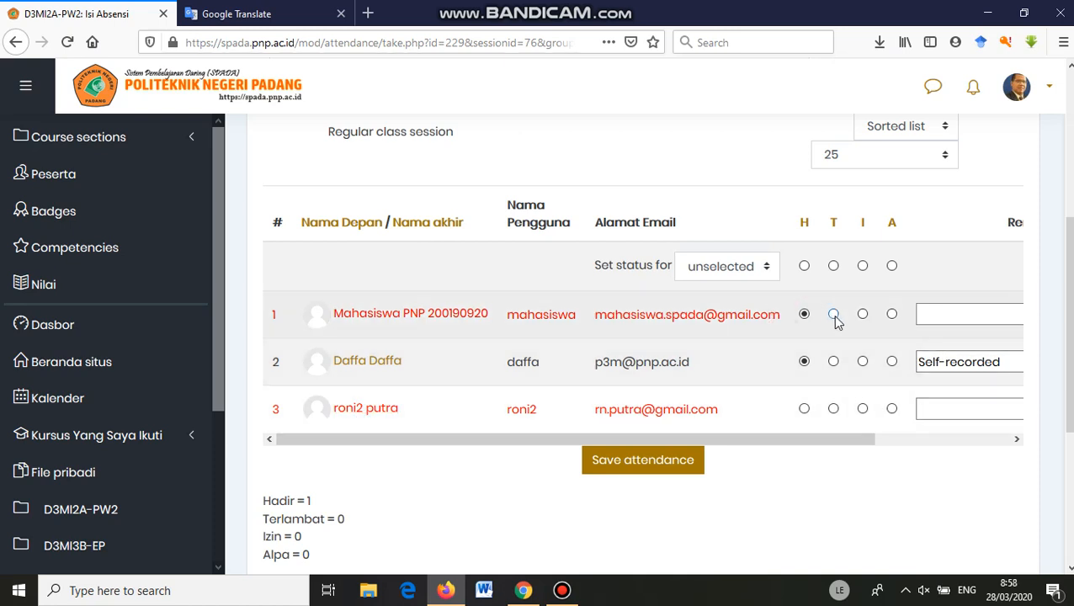
click(834, 315)
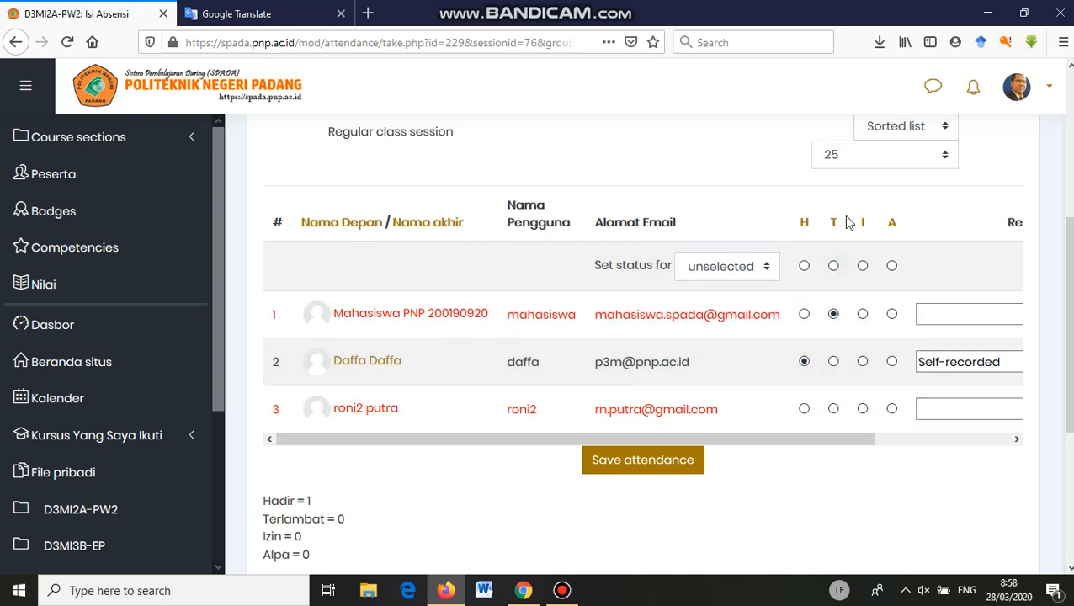
click(894, 411)
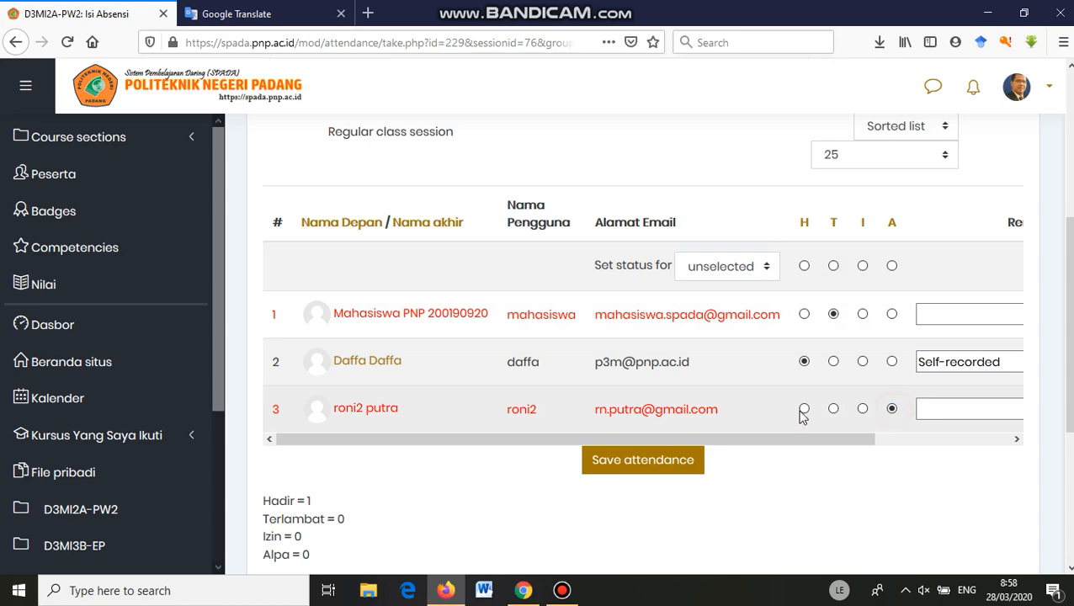
click(655, 462)
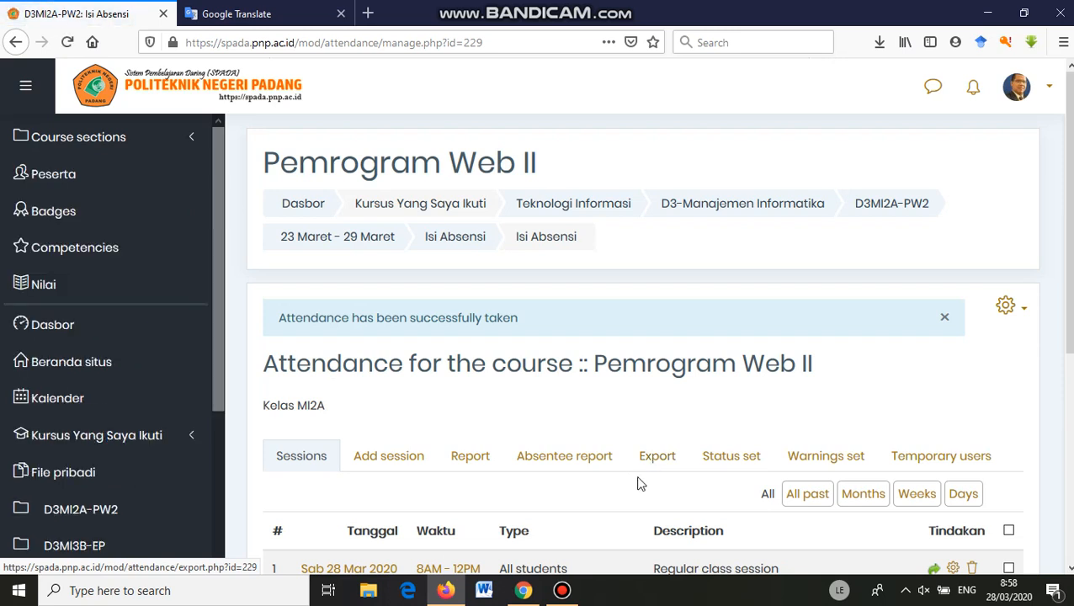
- Reopen the 28 Mar 2020 session's attendance list and review the saved student statuses and the totals per status
scroll(639, 484, down, 3)
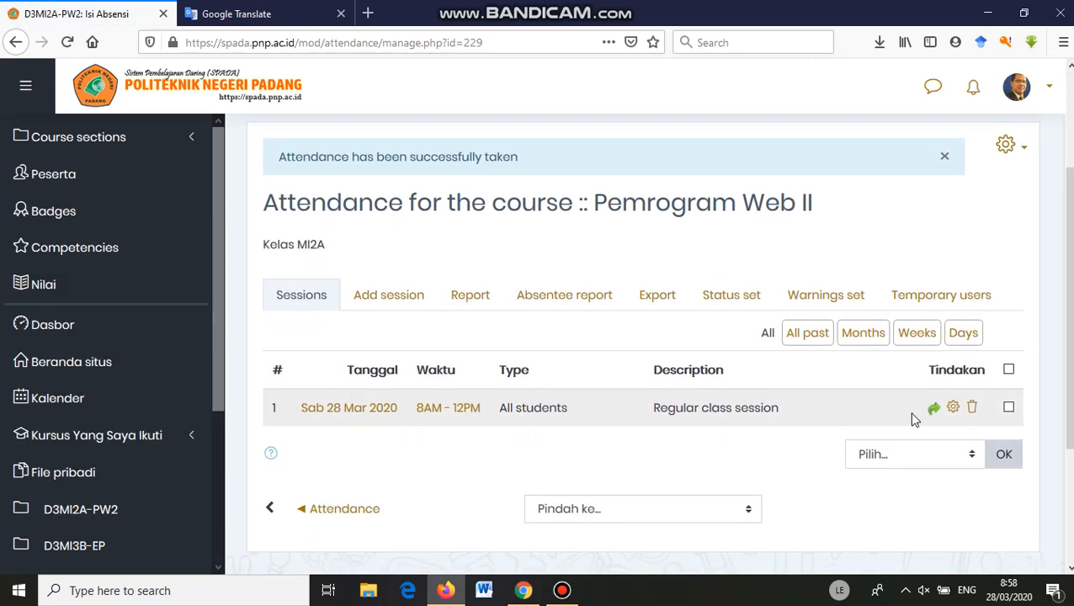
click(935, 412)
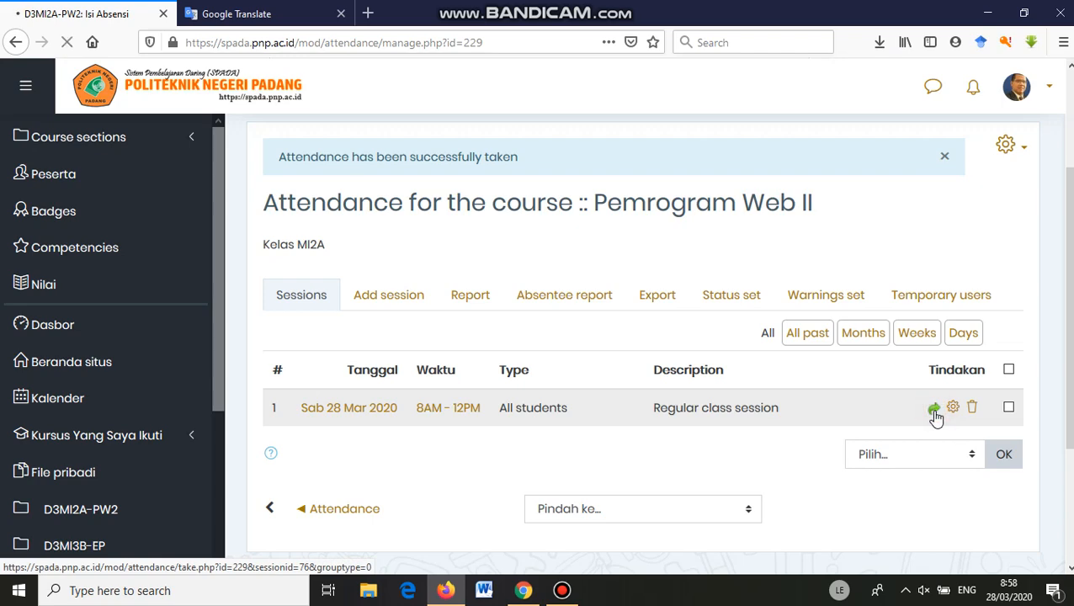
scroll(633, 433, down, 3)
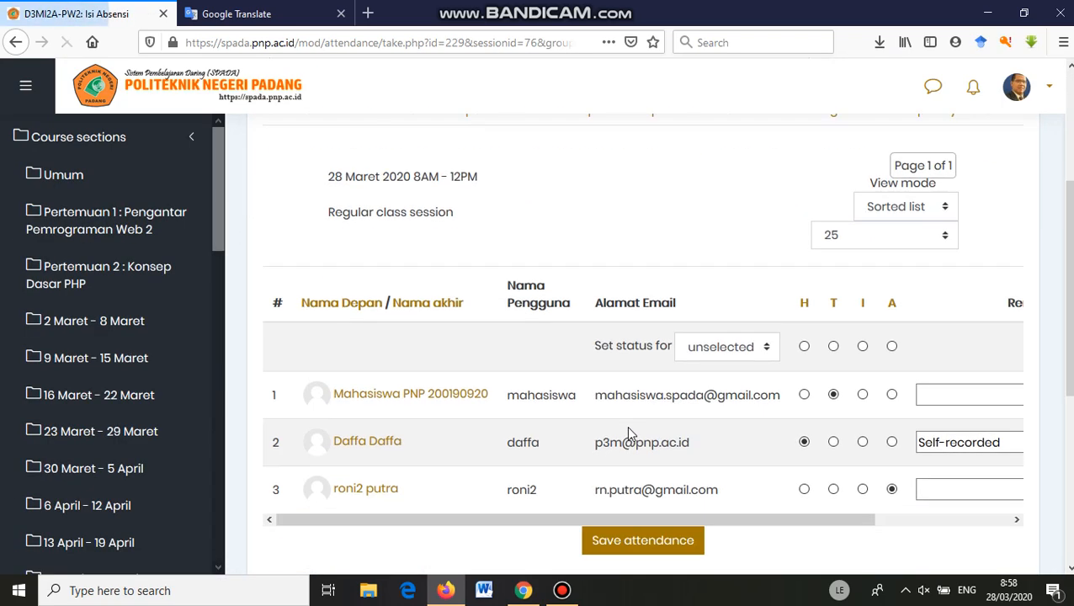
scroll(631, 434, up, 1)
scroll(627, 425, down, 2)
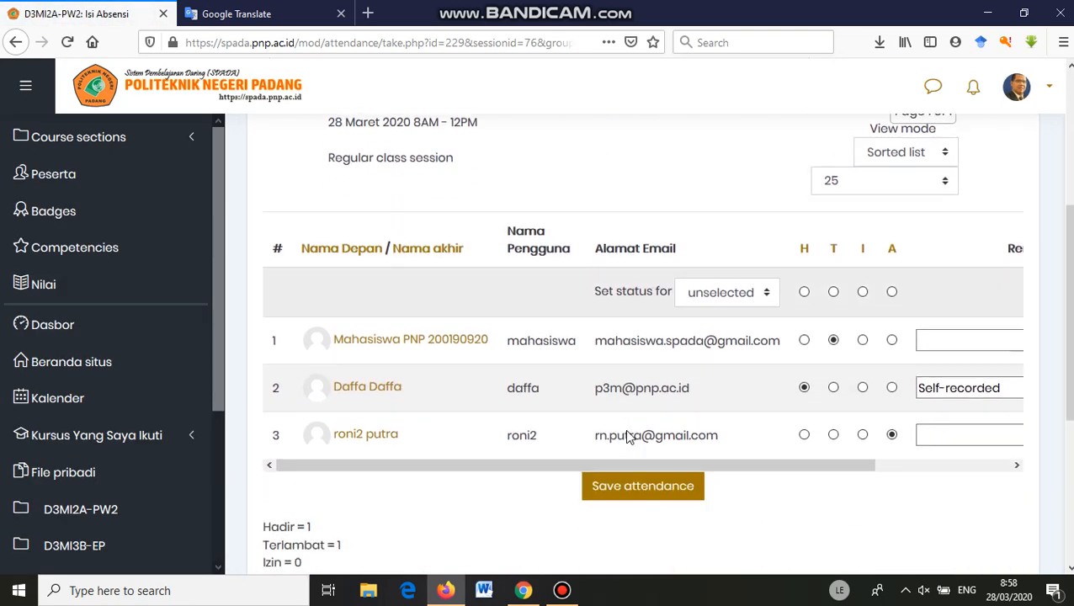
scroll(467, 470, down, 1)
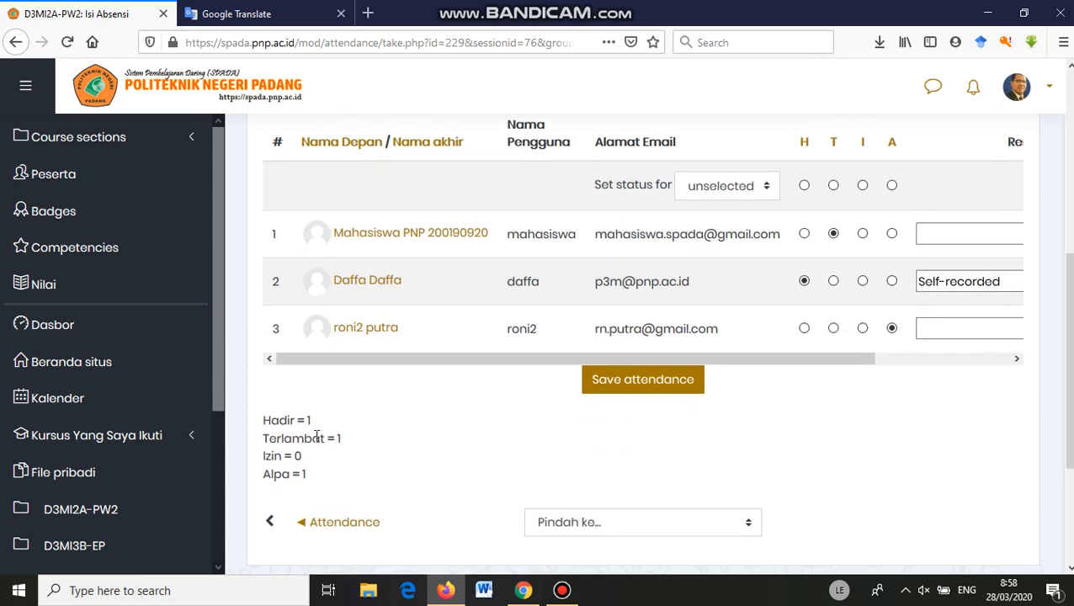
scroll(539, 403, up, 5)
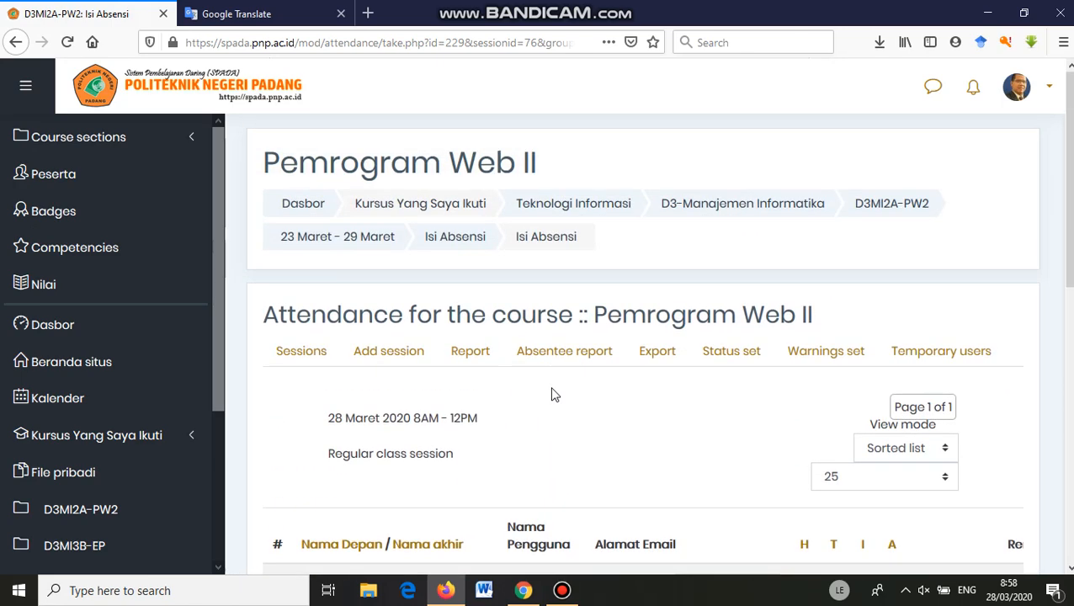
- Open the attendance report for Pemrogram Web II and review each student's status, session counts and the totals per status
click(474, 362)
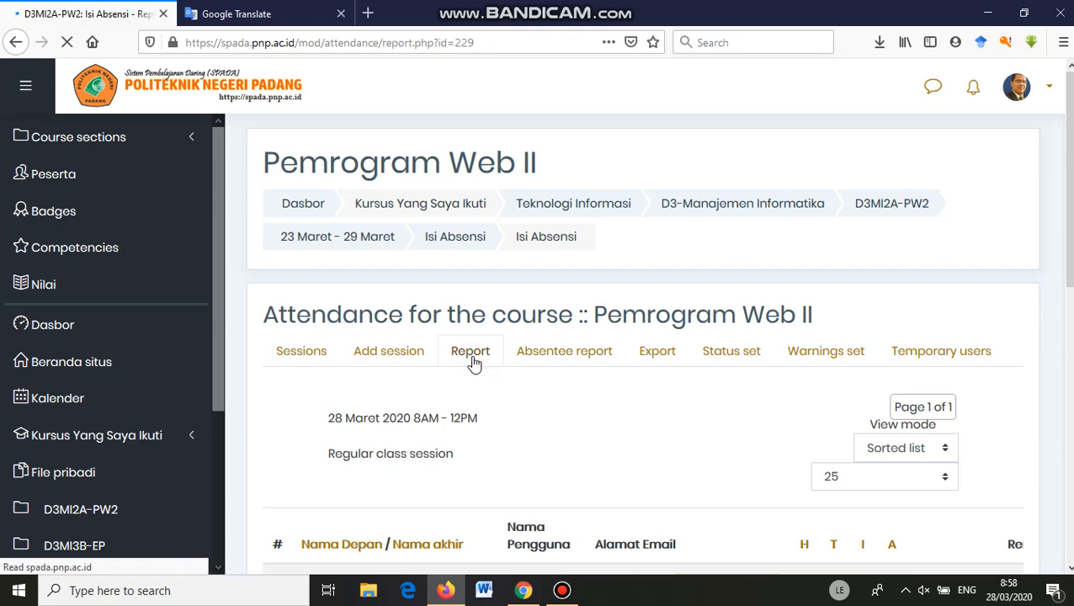
scroll(484, 367, down, 1)
scroll(484, 365, down, 4)
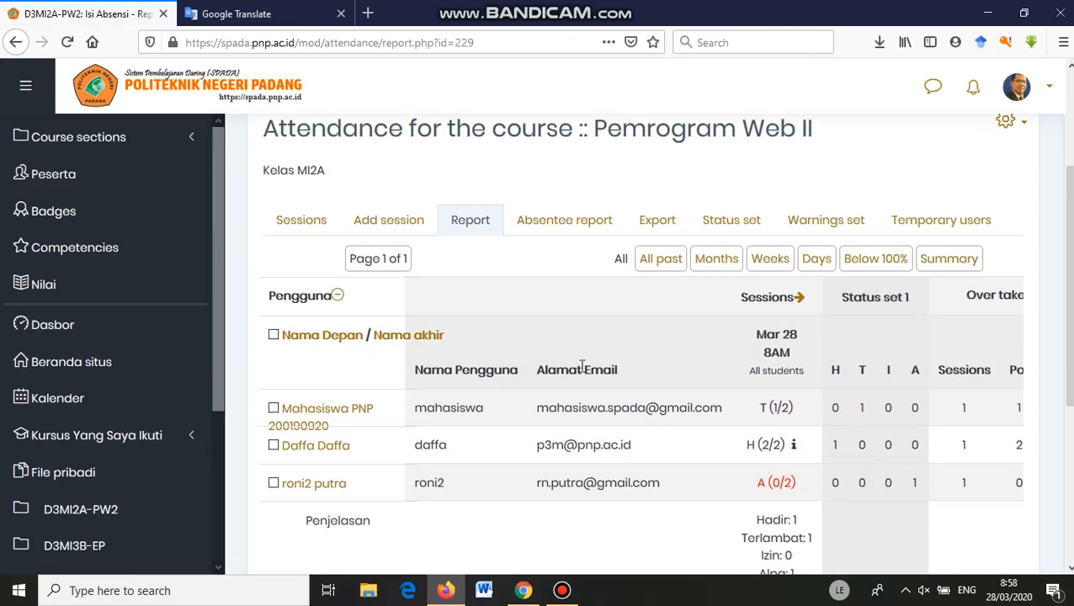
scroll(496, 286, down, 4)
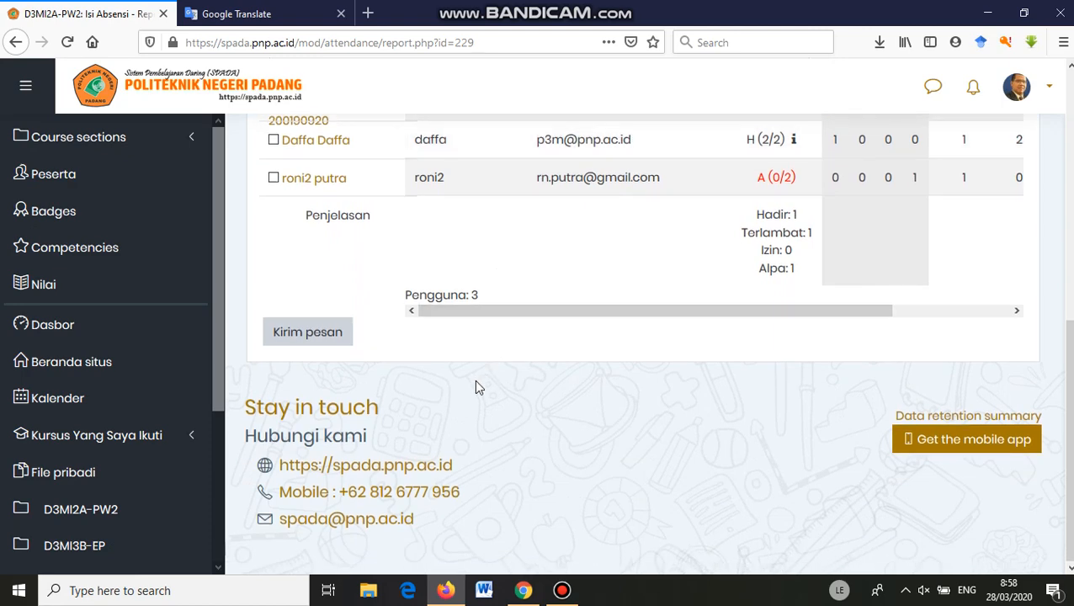
scroll(489, 410, up, 6)
scroll(387, 371, down, 6)
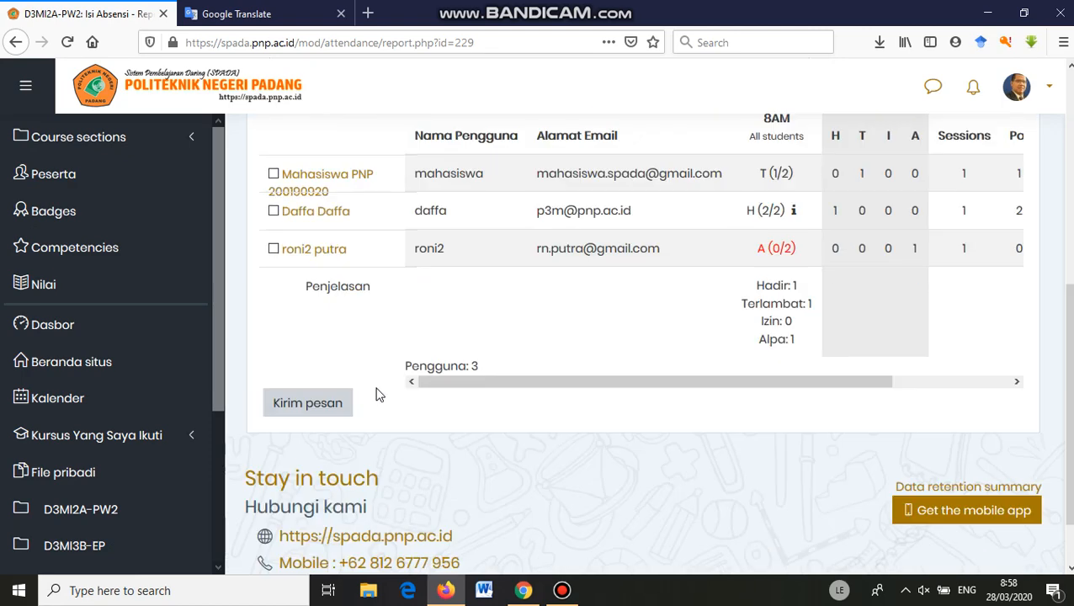
scroll(506, 304, up, 3)
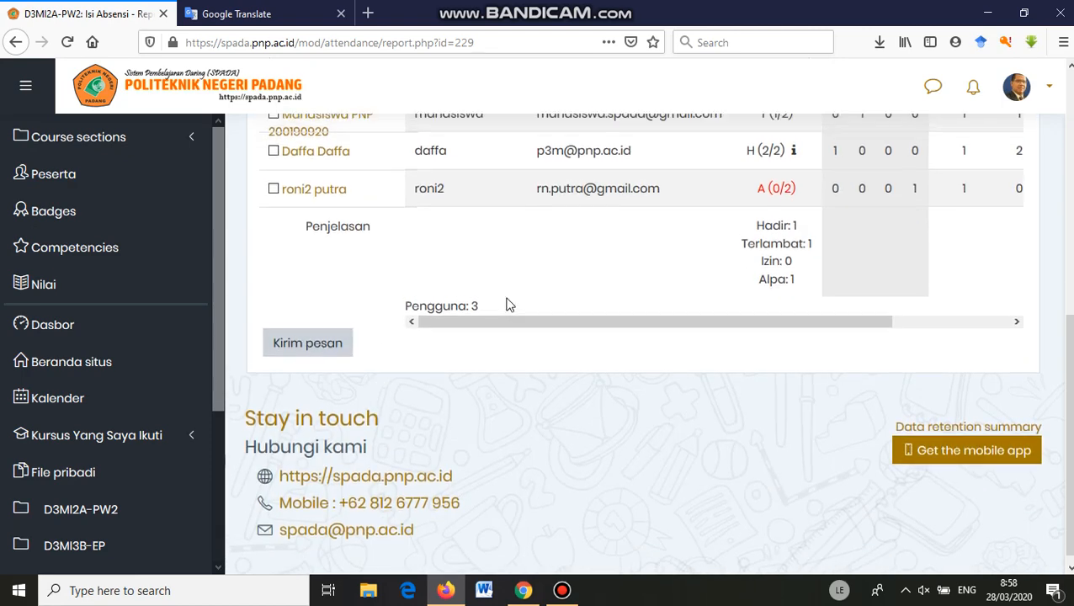
scroll(675, 355, up, 3)
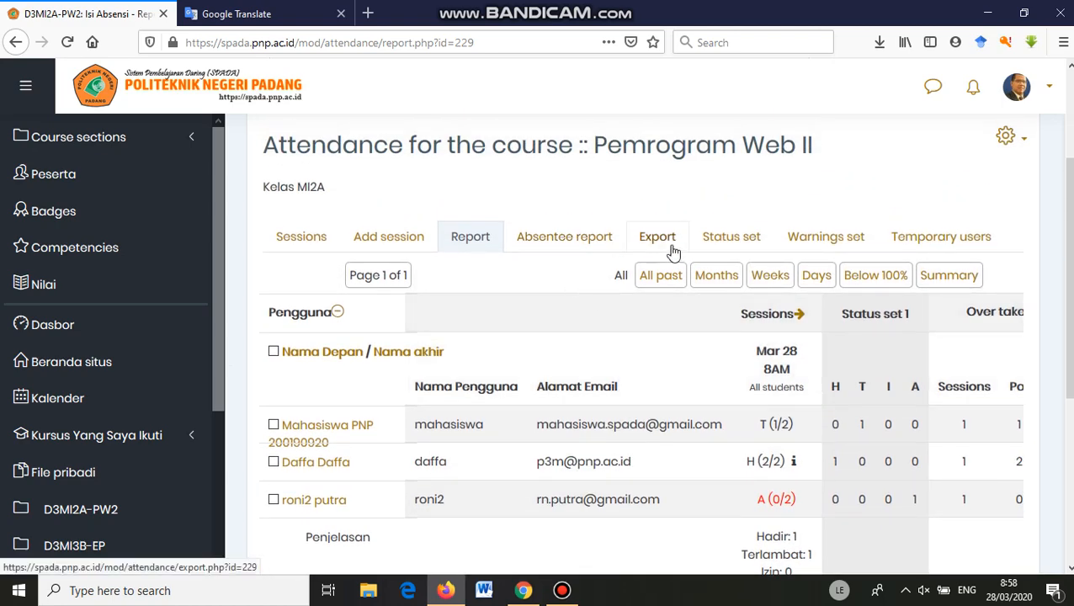
- Export the attendance of all participants (Semua peserta) for all sessions, identified by Student ID and Nama Pengguna, in Excel format
click(658, 238)
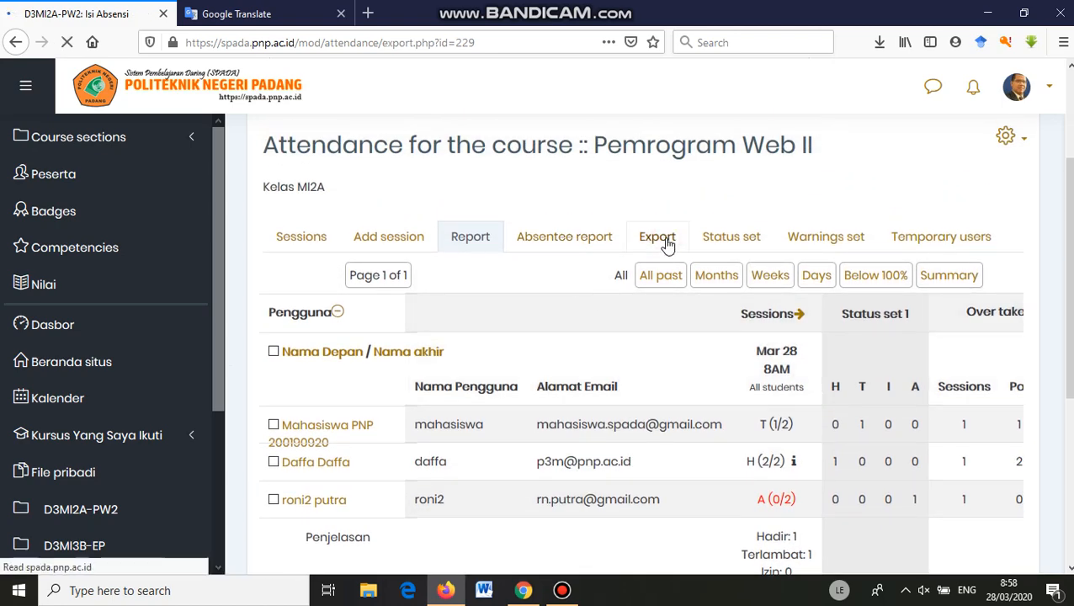
scroll(597, 306, down, 2)
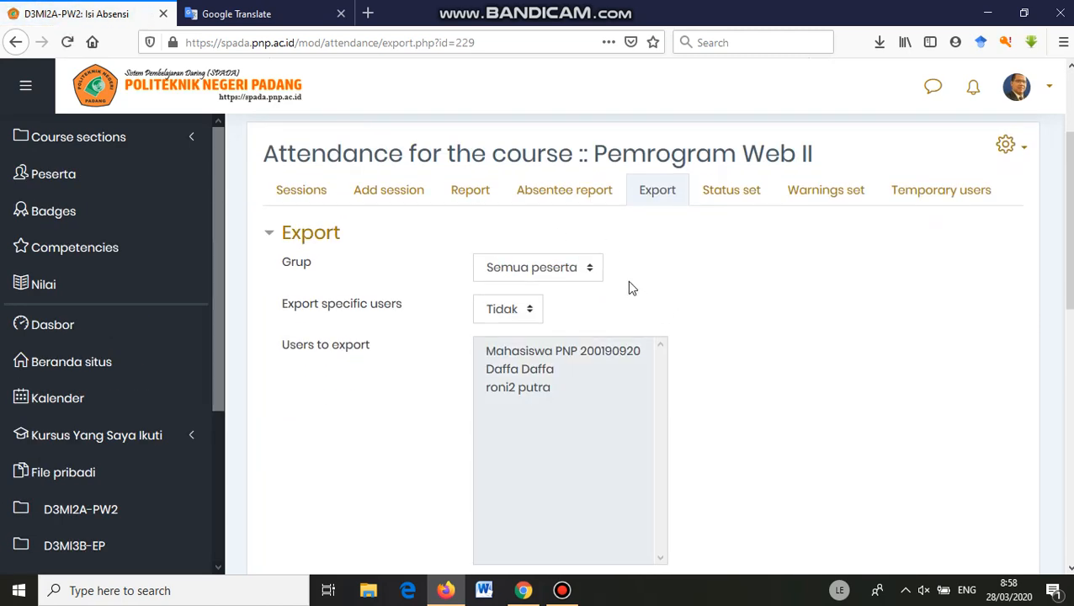
scroll(631, 288, down, 1)
scroll(631, 286, down, 1)
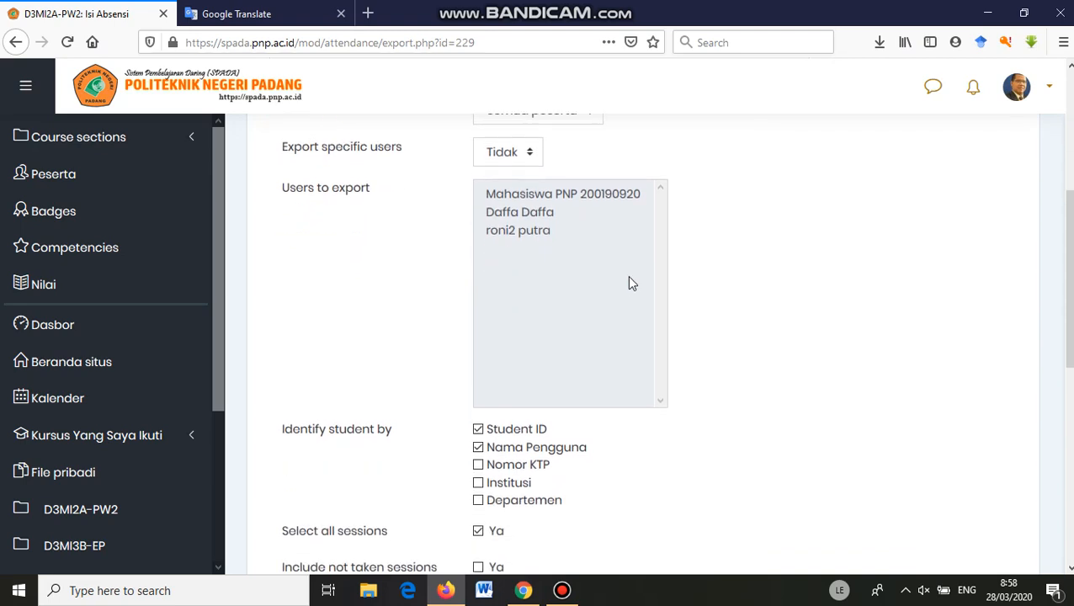
scroll(505, 253, up, 2)
scroll(505, 388, down, 7)
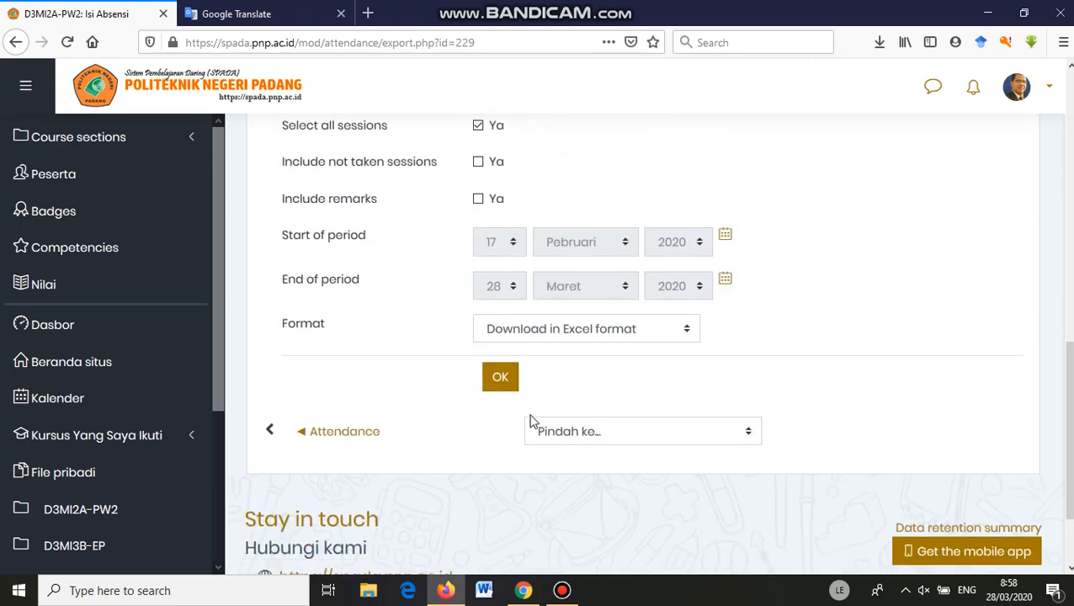
click(498, 378)
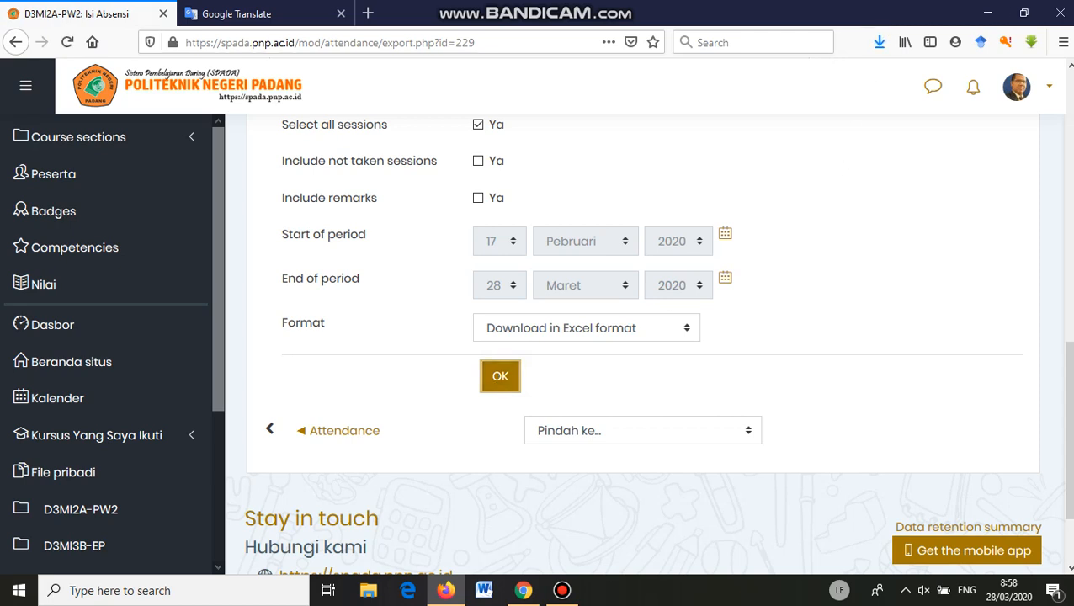
- Open the downloaded D3MI2A-PW2 attendance workbook in Excel and widen the Nama akhir column so its full values fit
click(880, 42)
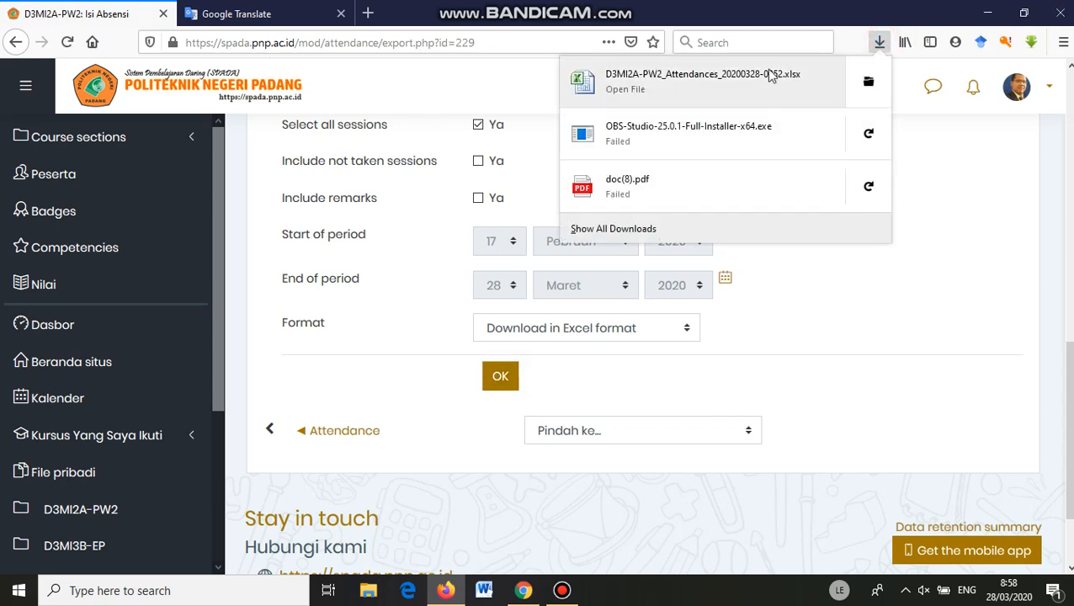
click(747, 75)
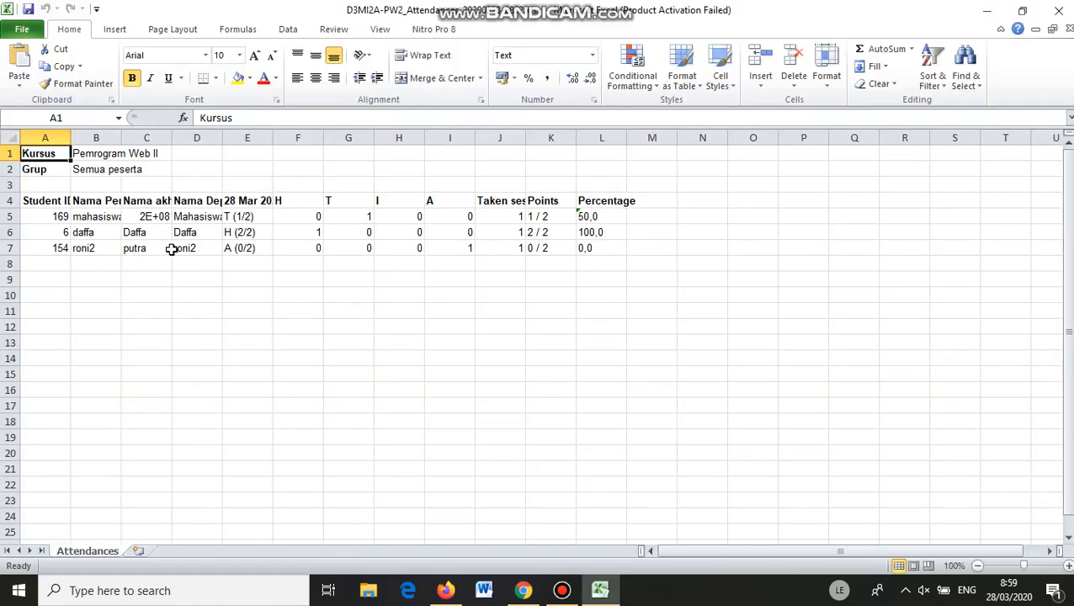
drag(172, 136, 195, 138)
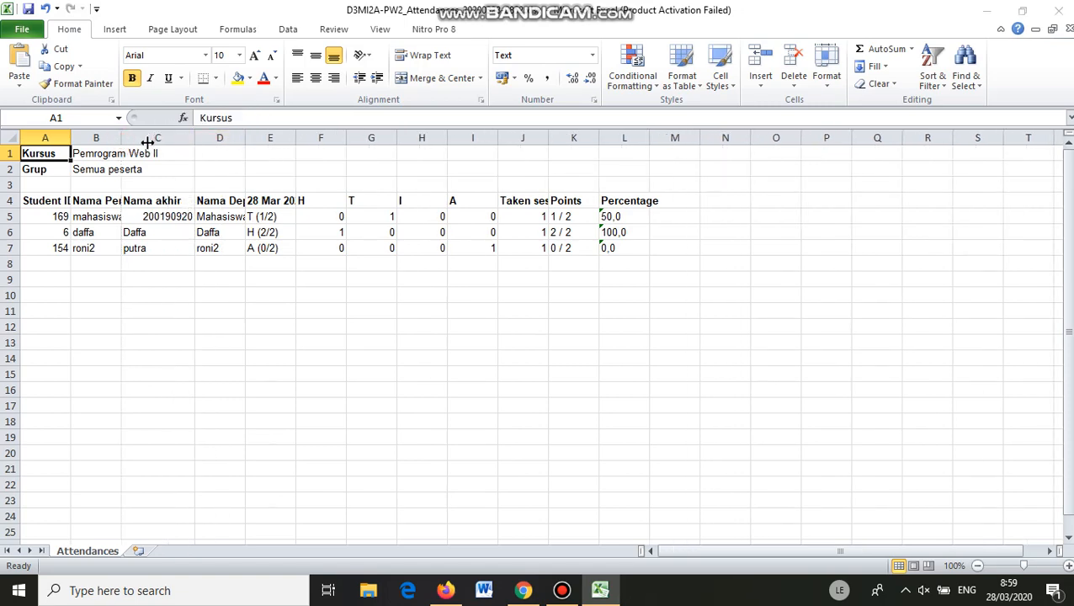
click(698, 445)
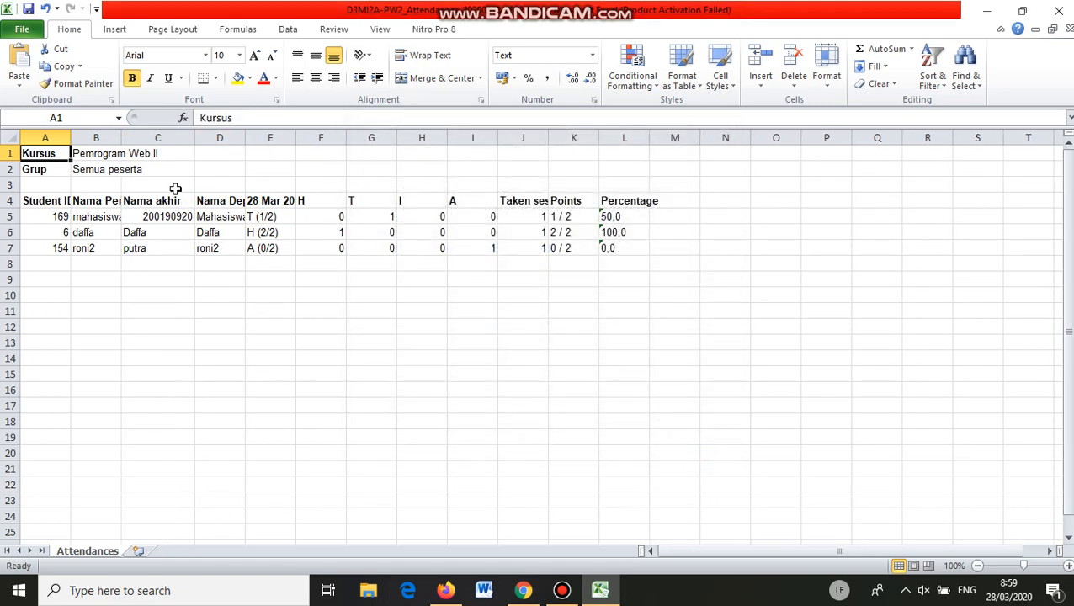
- Examine the students' marks in the H, T and A columns of the Attendances sheet
drag(323, 199, 346, 246)
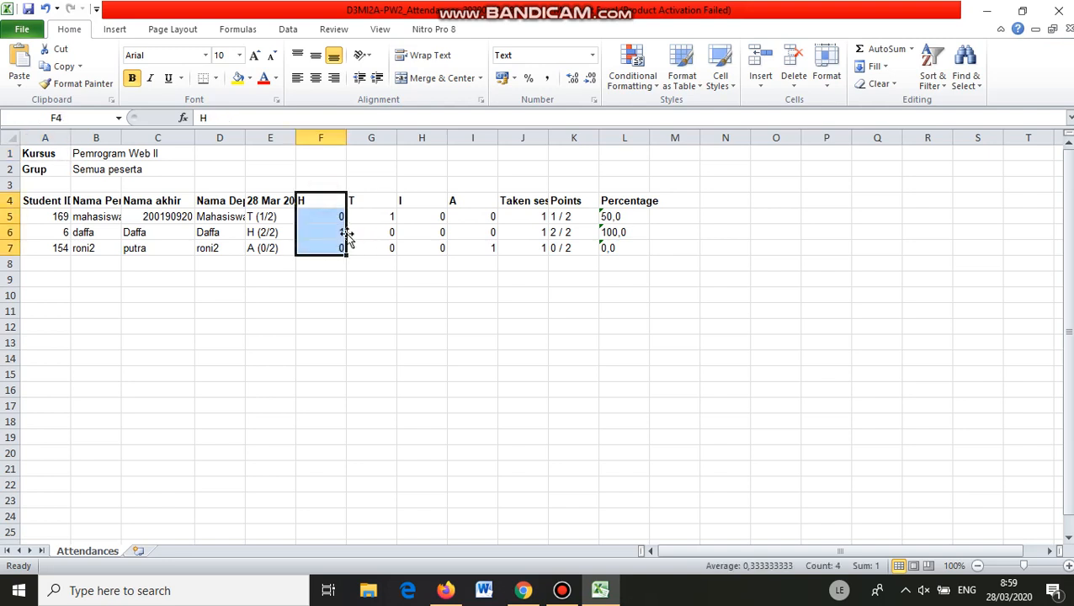
click(338, 228)
click(387, 217)
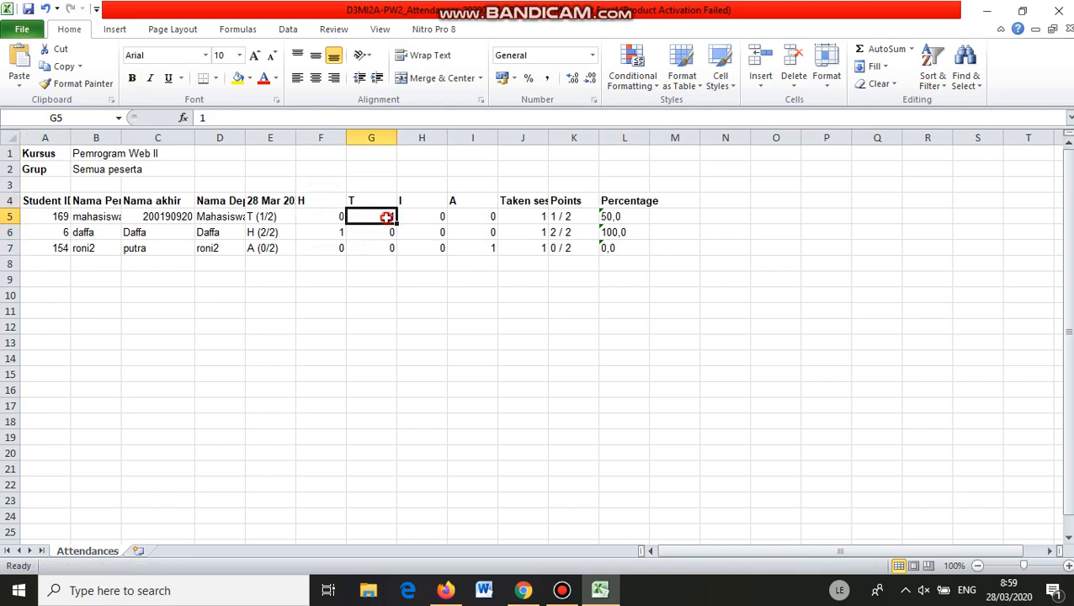
click(484, 249)
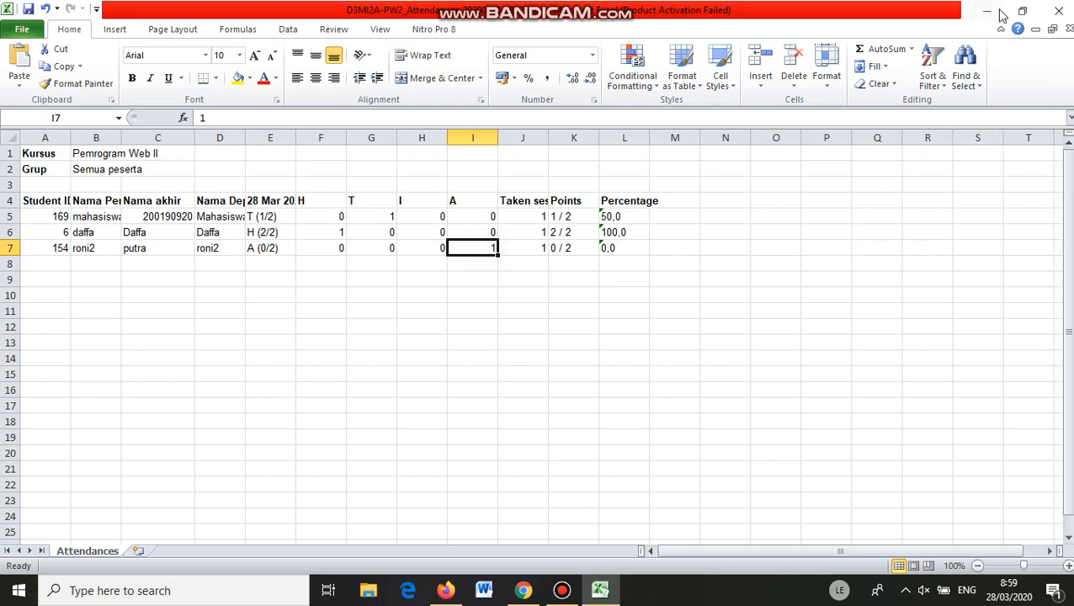
mouse_move(563, 591)
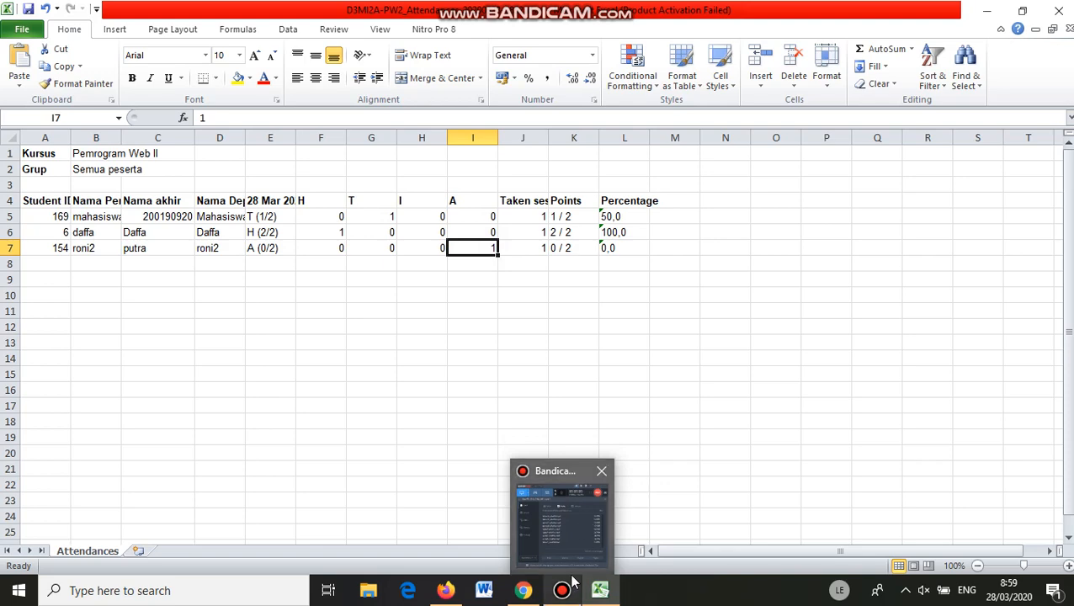
click(563, 590)
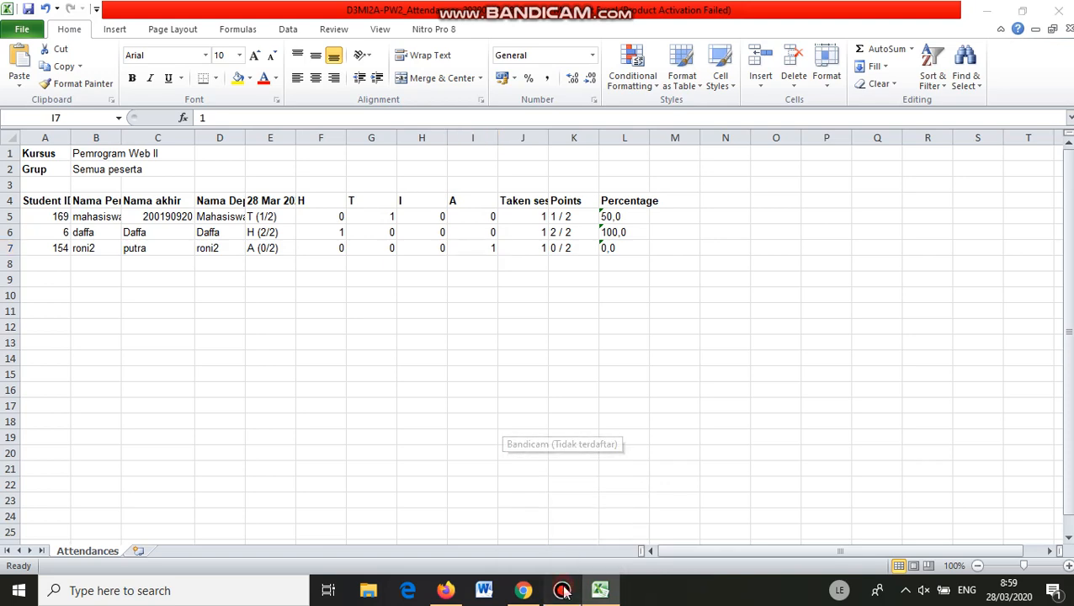